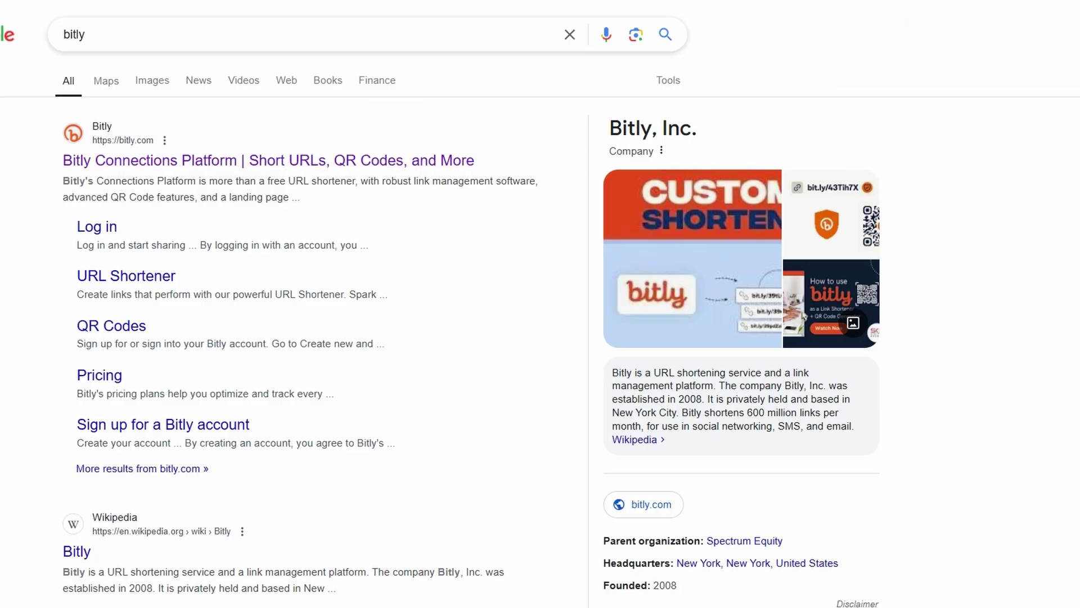
Switch from the Google results for 'bitly' to the Bitly homepage tab
{"action": "left_click", "coordinate": [957, 2]}
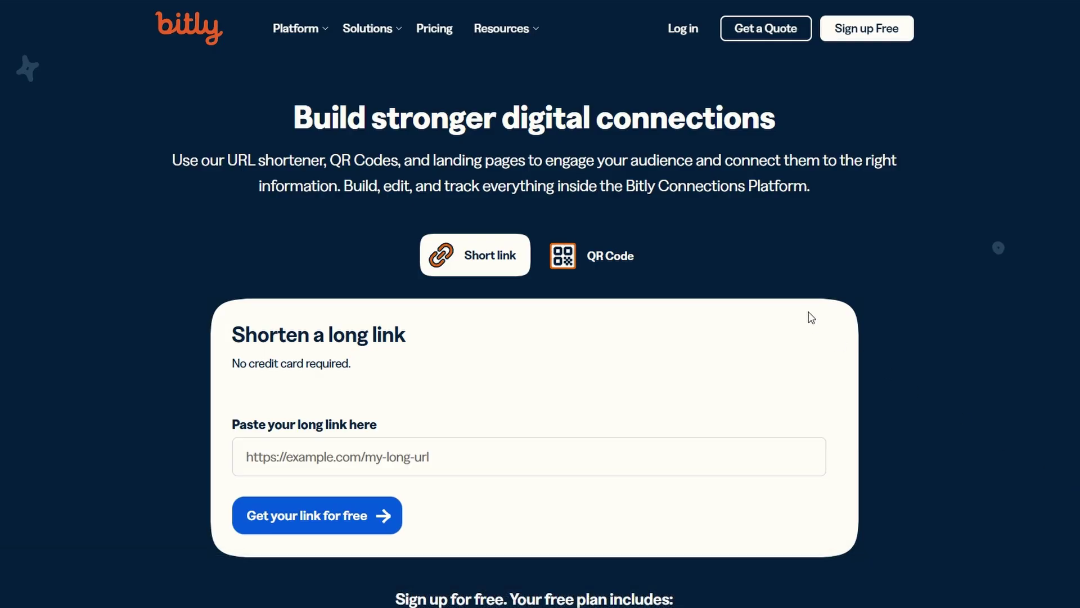
{"action": "scroll", "coordinate": [812, 318], "scroll_direction": "down", "scroll_amount": 3}
{"action": "scroll", "coordinate": [812, 318], "scroll_direction": "up", "scroll_amount": 3}
{"action": "scroll", "coordinate": [872, 282], "scroll_direction": "down", "scroll_amount": 7}
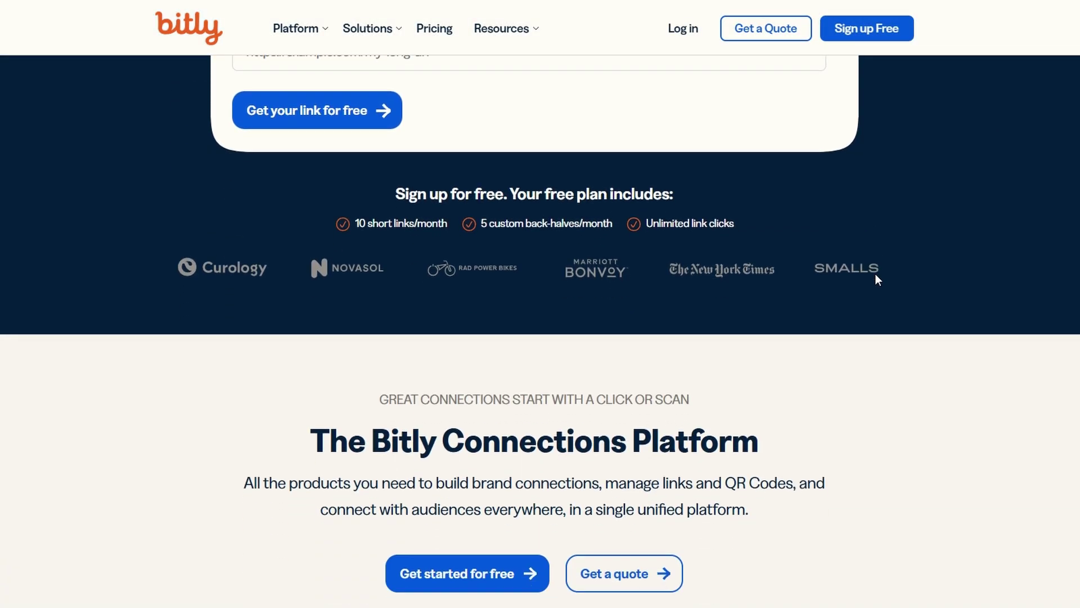
{"action": "scroll", "coordinate": [876, 274], "scroll_direction": "down", "scroll_amount": 10}
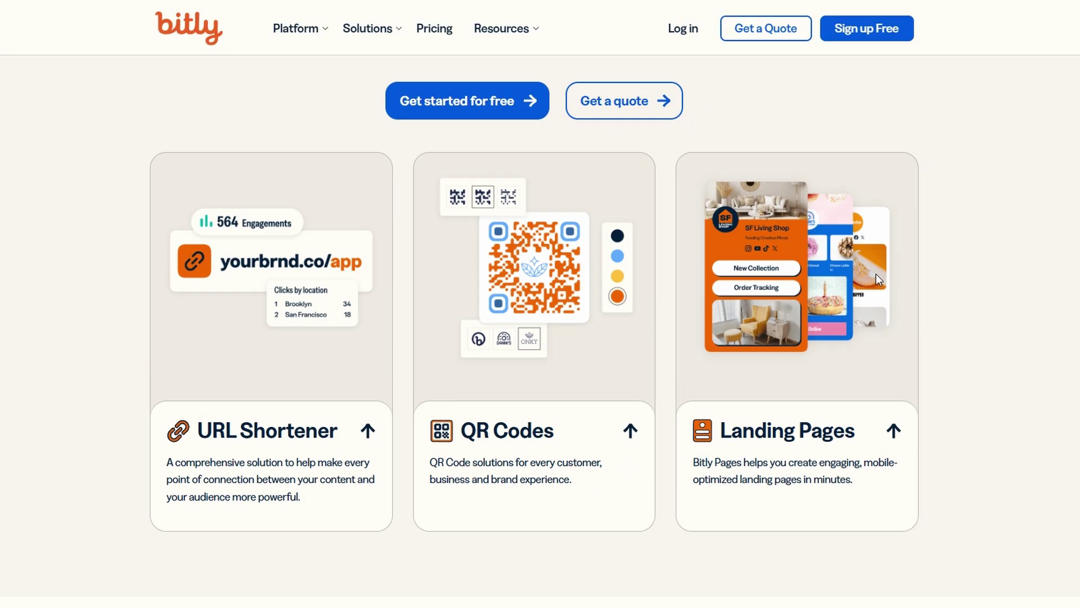
{"action": "scroll", "coordinate": [879, 280], "scroll_direction": "down", "scroll_amount": 1}
{"action": "scroll", "coordinate": [879, 279], "scroll_direction": "down", "scroll_amount": 4}
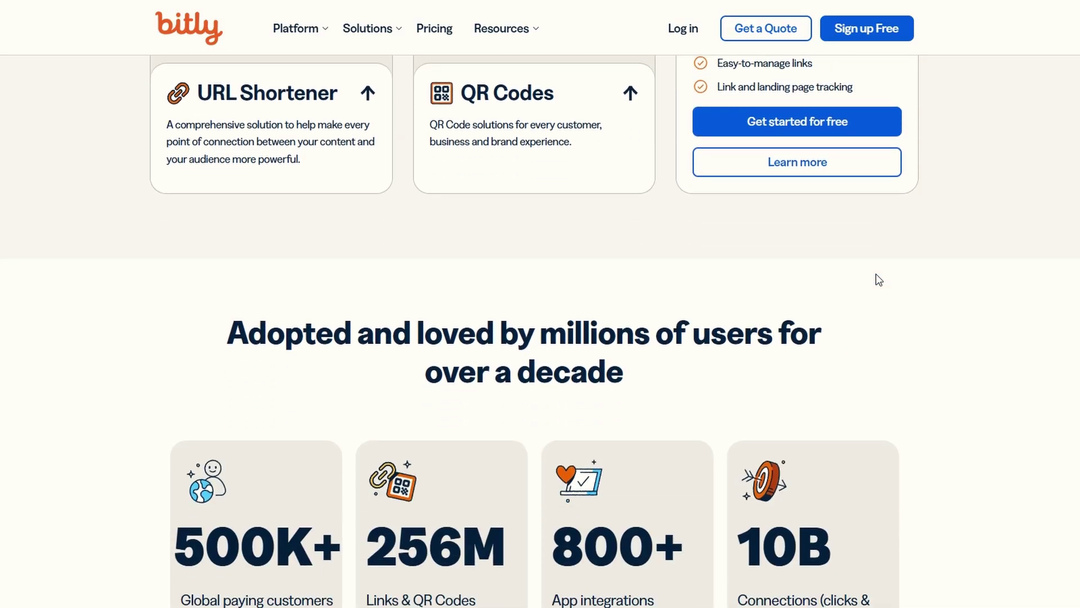
{"action": "scroll", "coordinate": [879, 280], "scroll_direction": "down", "scroll_amount": 3}
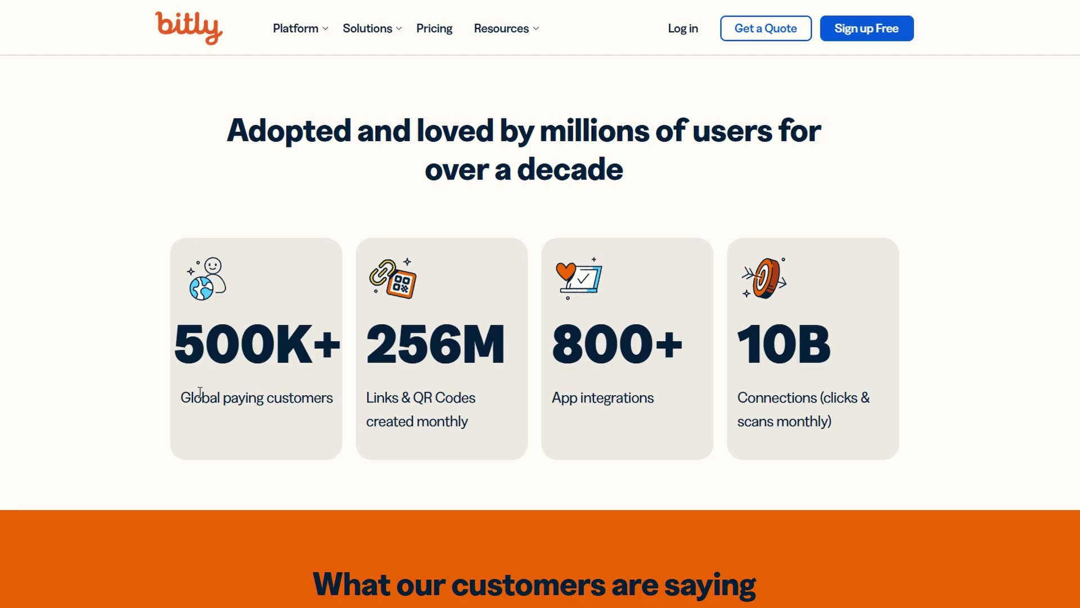
{"action": "scroll", "coordinate": [200, 392], "scroll_direction": "up", "scroll_amount": 13}
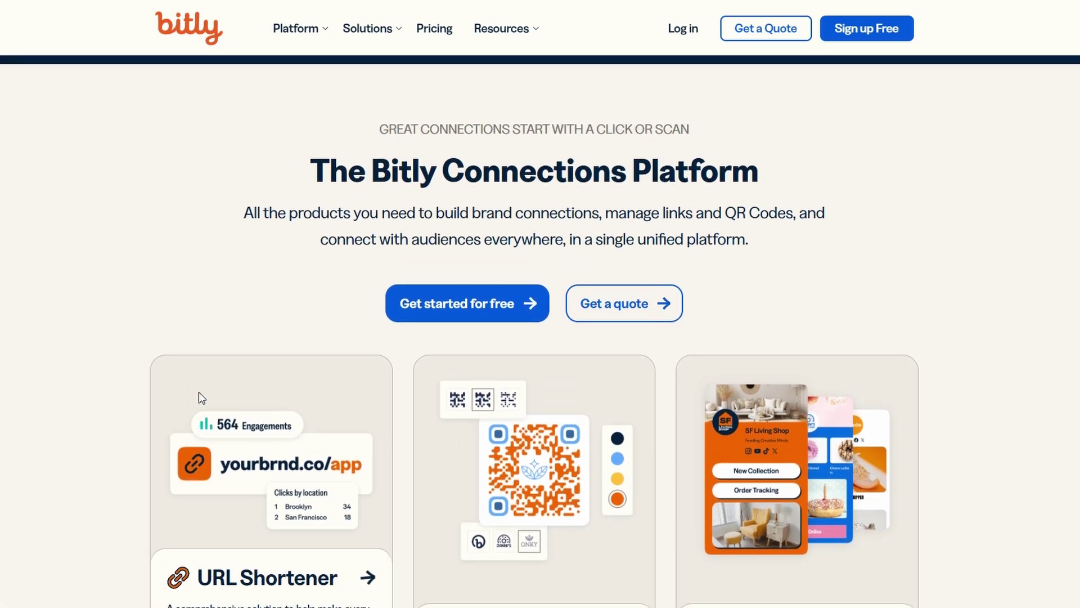
{"action": "scroll", "coordinate": [198, 392], "scroll_direction": "up", "scroll_amount": 11}
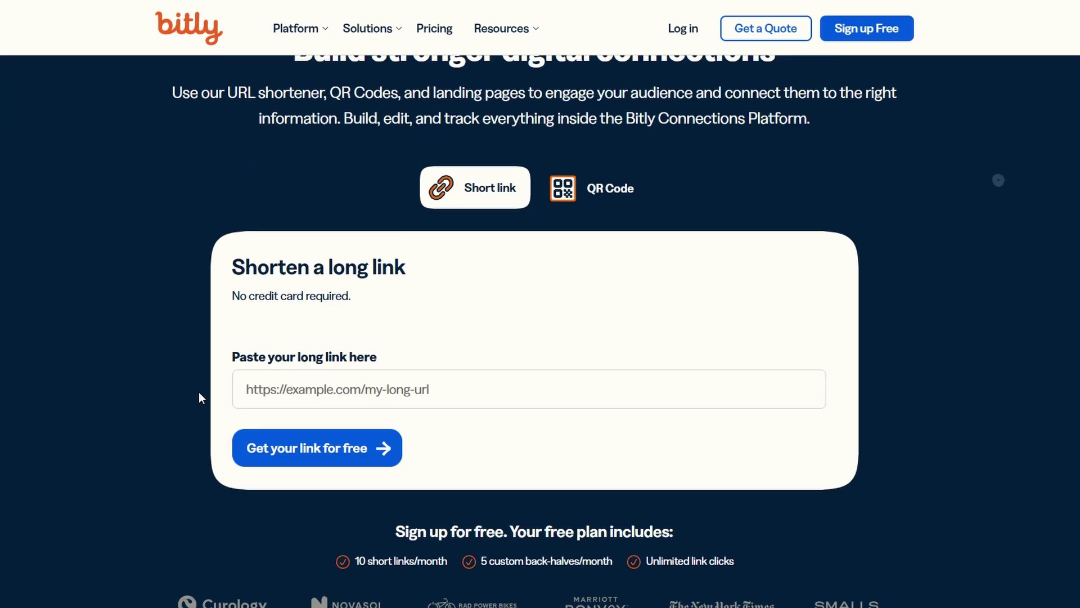
{"action": "scroll", "coordinate": [198, 391], "scroll_direction": "up", "scroll_amount": 1}
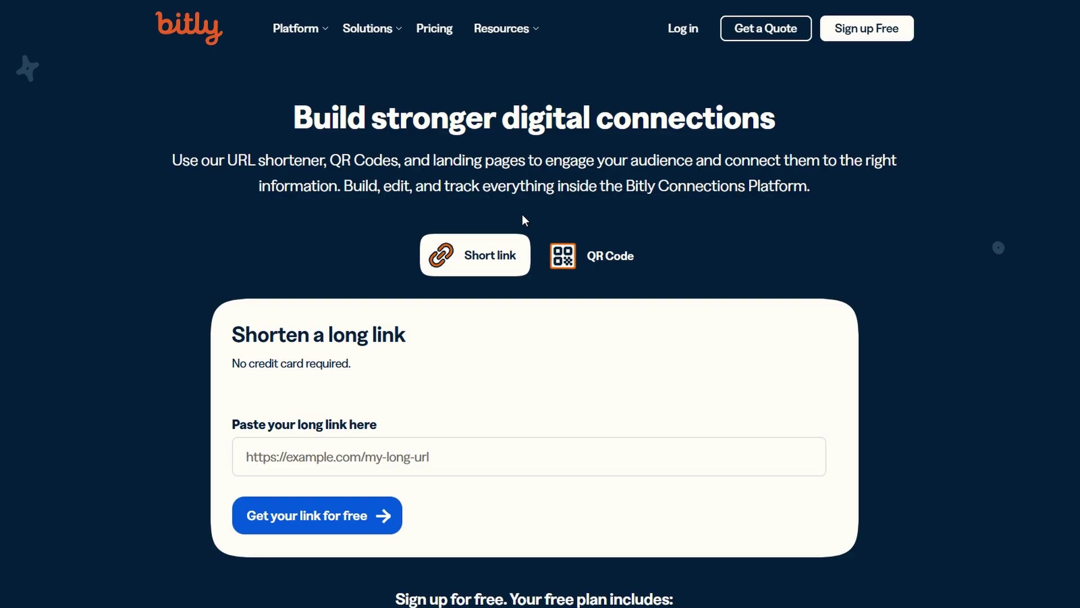
{"action": "mouse_move", "coordinate": [317, 38]}
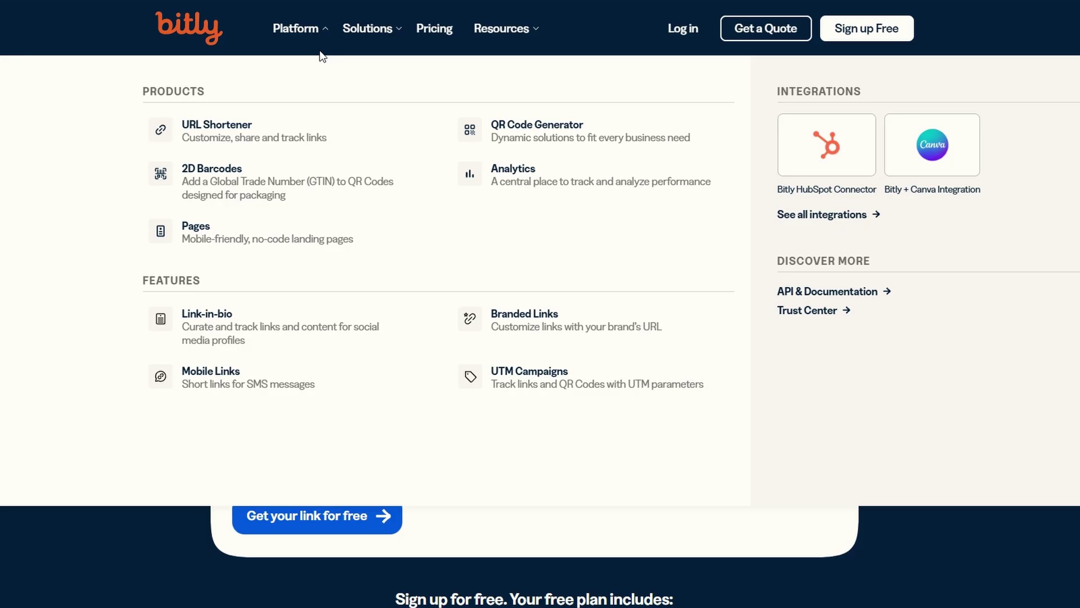
{"action": "mouse_move", "coordinate": [374, 50]}
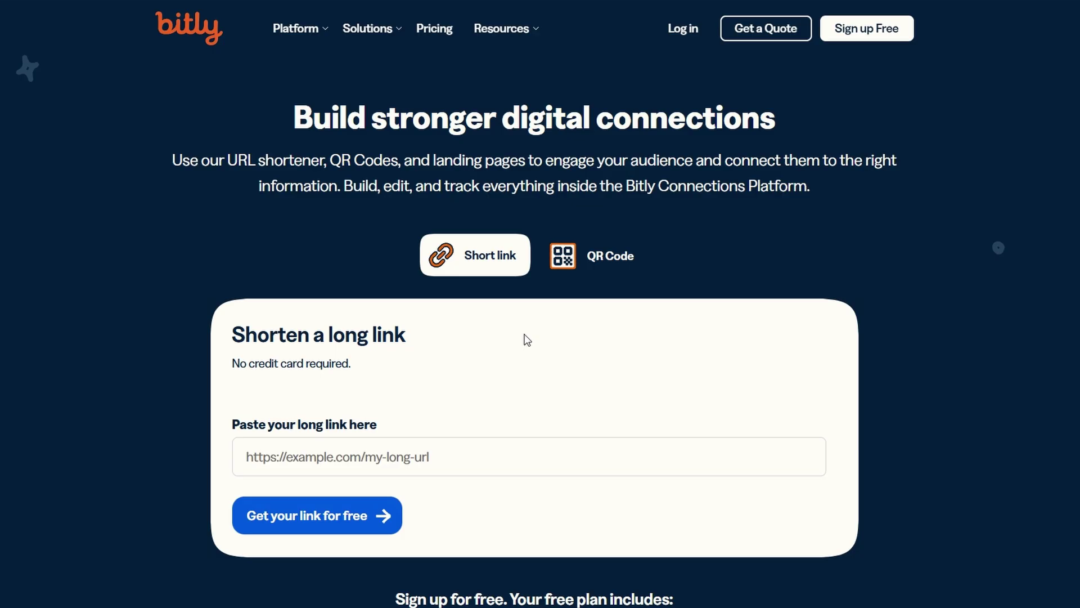
Browse the Pricing page plans, including Free, then start a free sign-up
{"action": "left_click", "coordinate": [435, 29]}
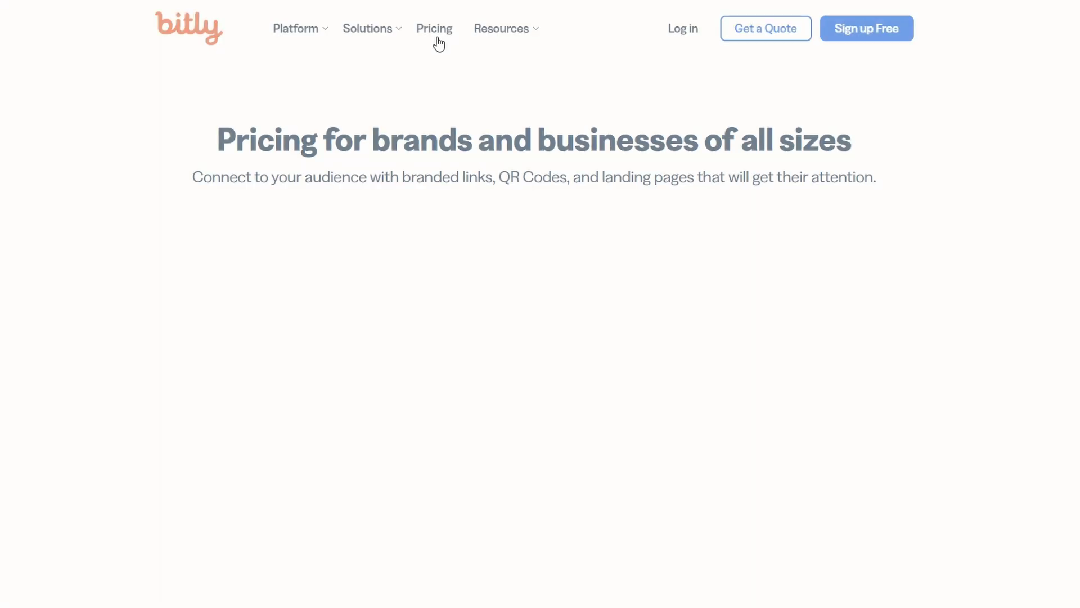
{"action": "scroll", "coordinate": [437, 205], "scroll_direction": "down", "scroll_amount": 2}
{"action": "double_click", "coordinate": [185, 220]}
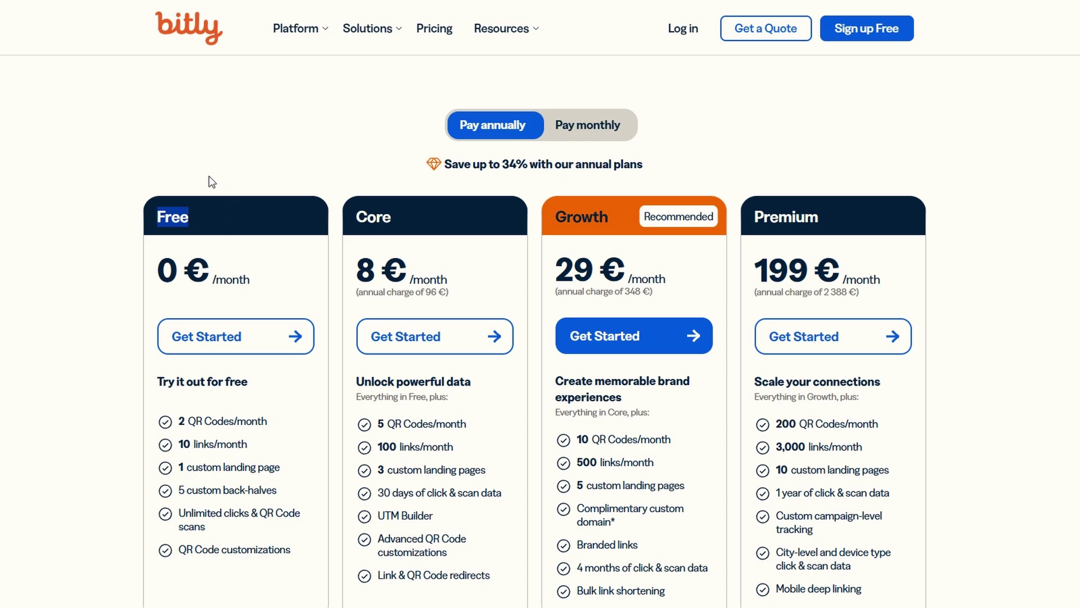
{"action": "scroll", "coordinate": [195, 183], "scroll_direction": "down", "scroll_amount": 2}
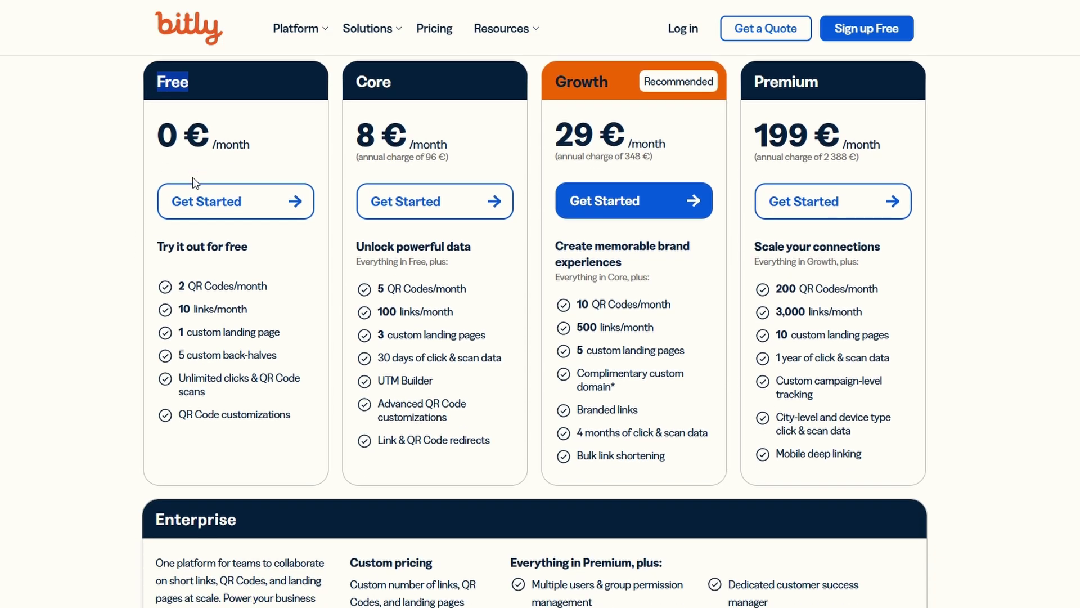
{"action": "scroll", "coordinate": [195, 183], "scroll_direction": "up", "scroll_amount": 4}
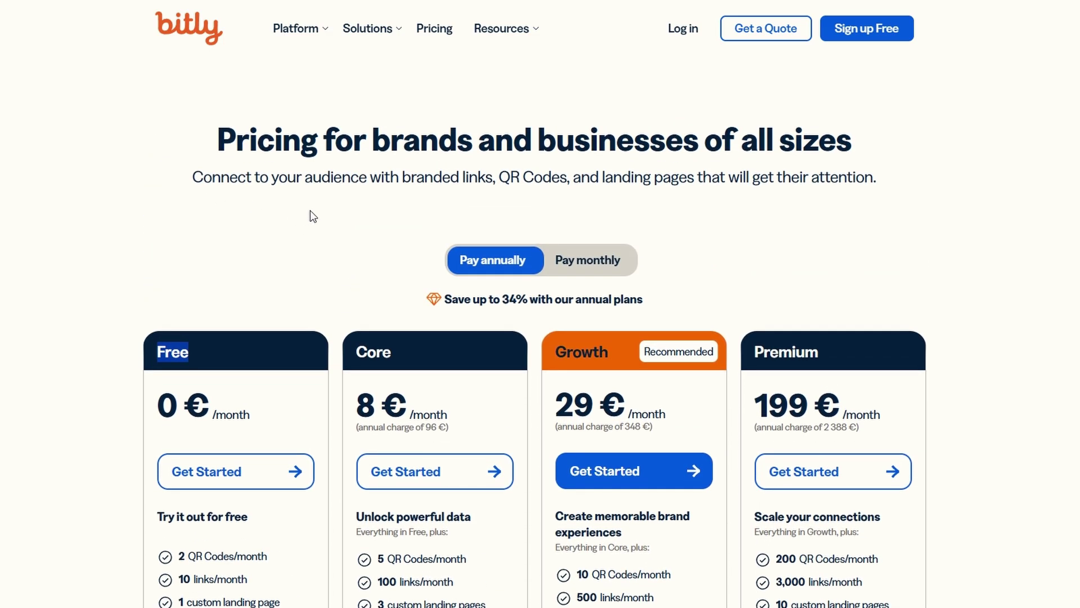
{"action": "left_click", "coordinate": [875, 29]}
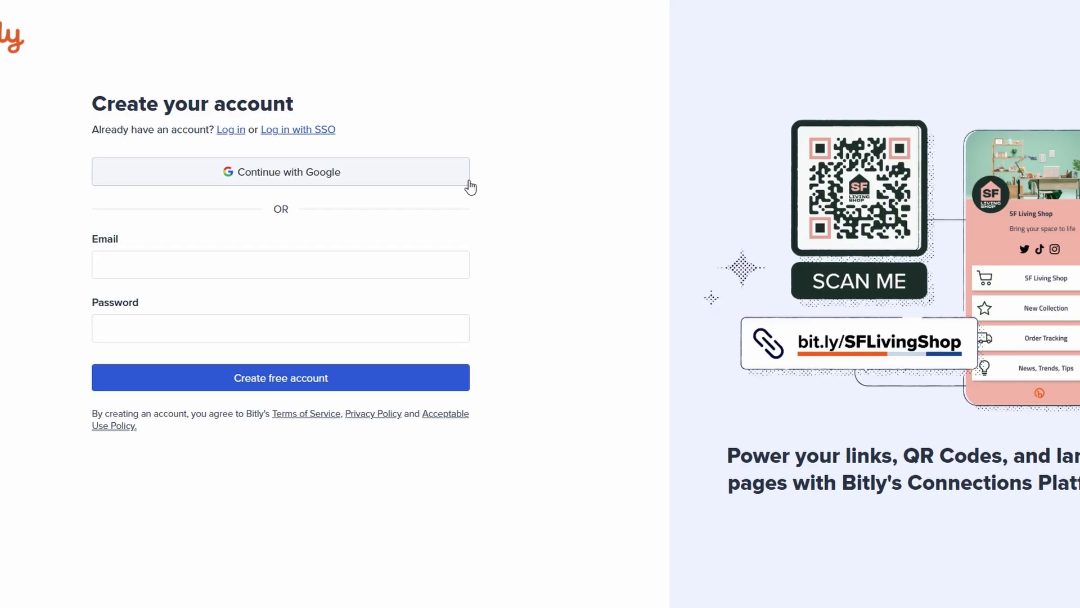
Sign up with a Google account and choose Branded short URLs as the intended use
{"action": "left_click", "coordinate": [469, 185]}
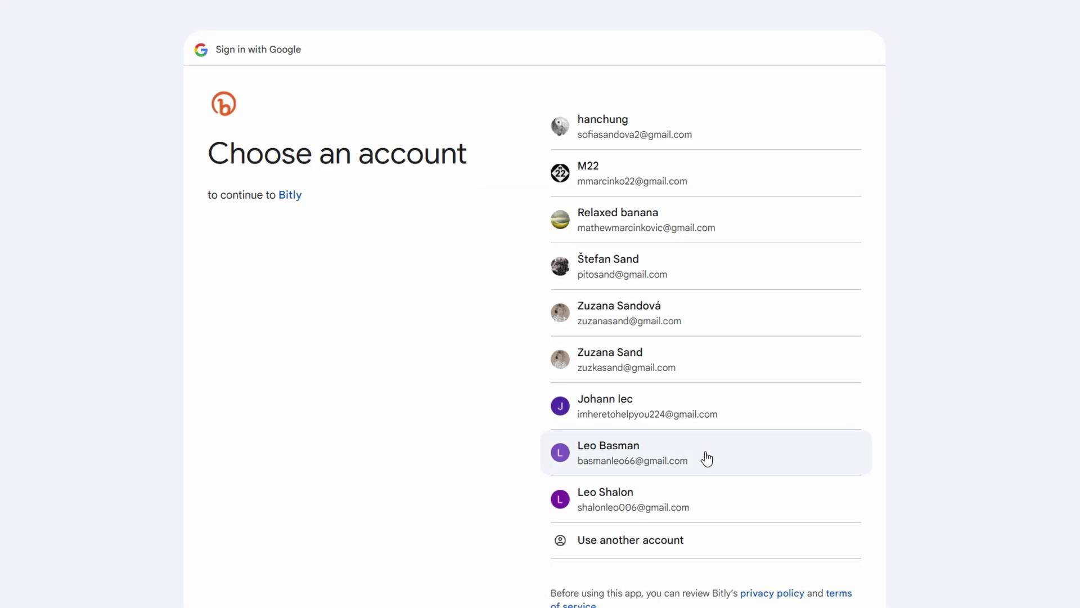
{"action": "left_click", "coordinate": [707, 457]}
{"action": "left_click", "coordinate": [798, 396]}
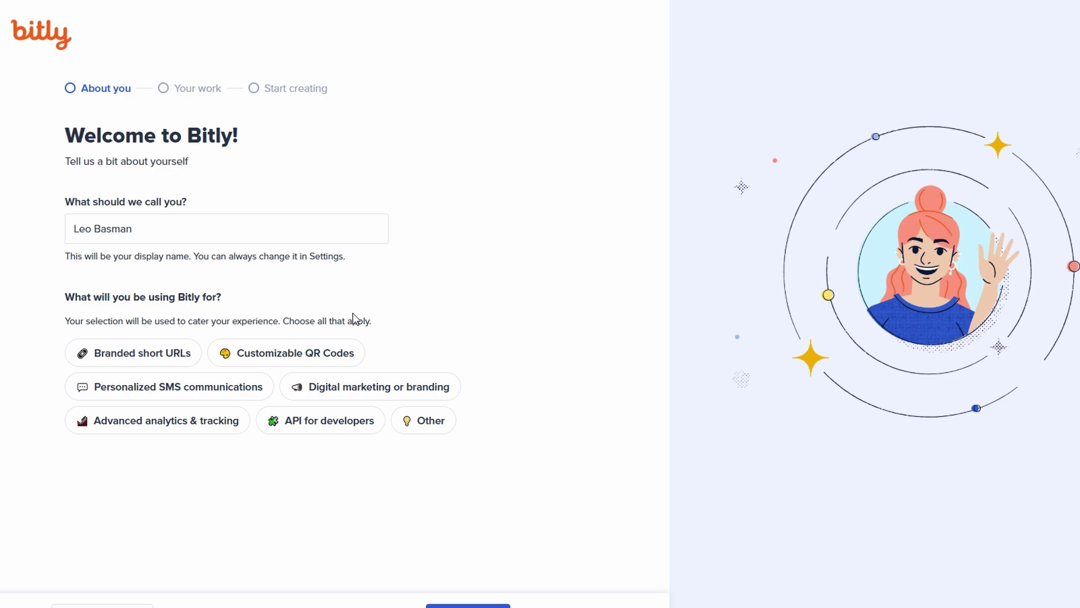
{"action": "left_click", "coordinate": [130, 356]}
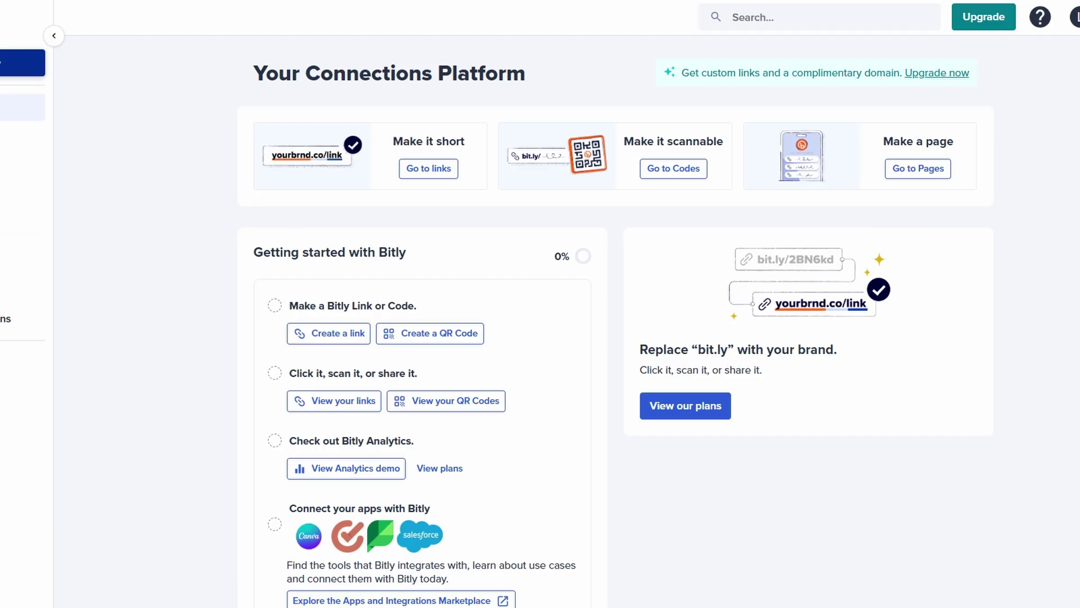
Open Analytics and inspect points on the sample Clicks + scans over time chart
{"action": "left_click", "coordinate": [26, 248]}
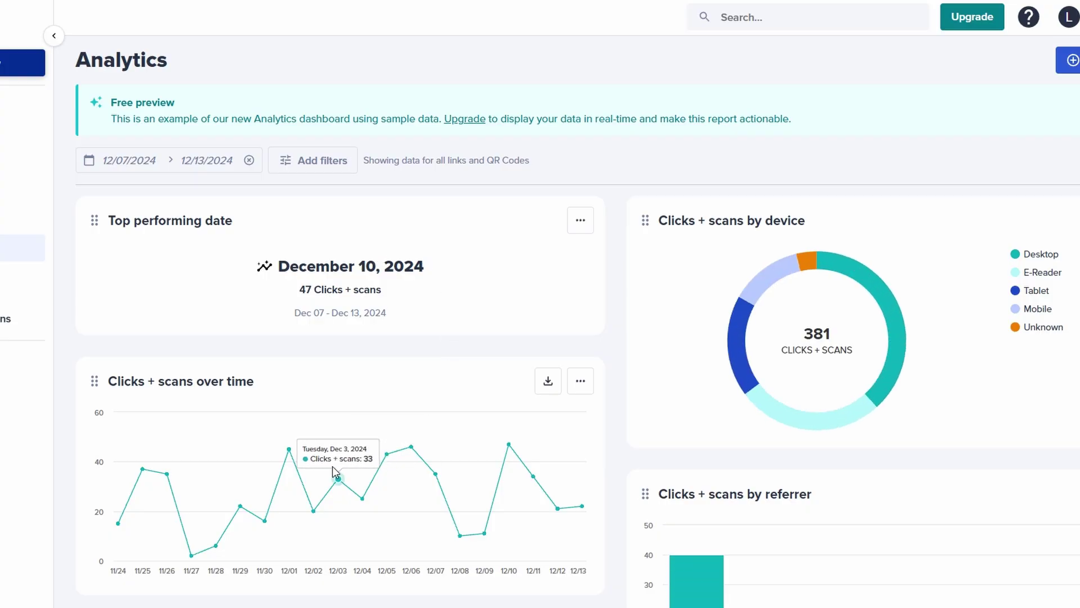
{"action": "mouse_move", "coordinate": [306, 500]}
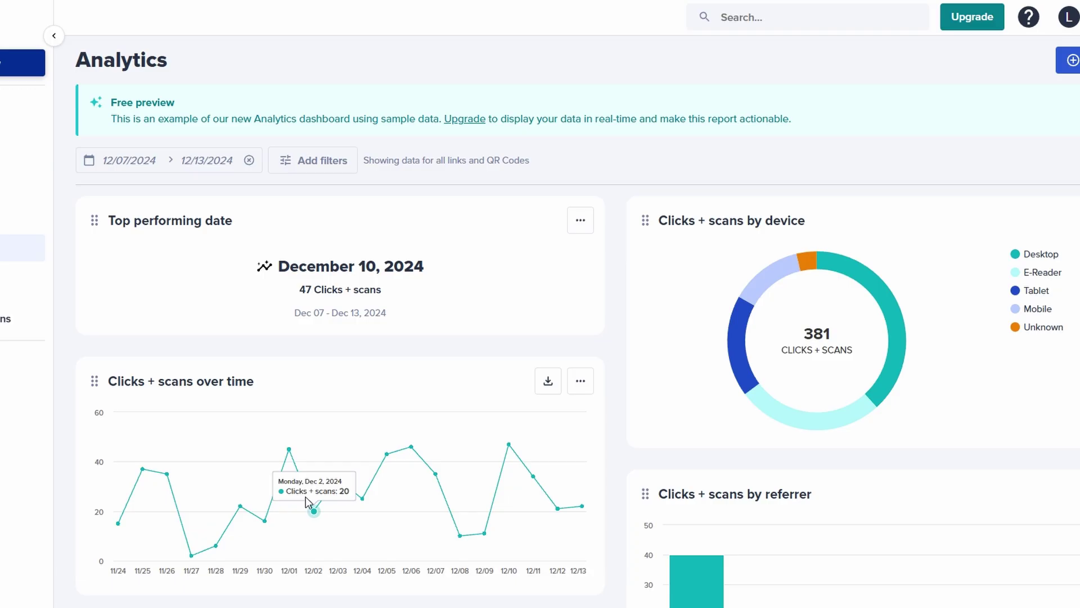
{"action": "mouse_move", "coordinate": [247, 492]}
{"action": "mouse_move", "coordinate": [164, 483]}
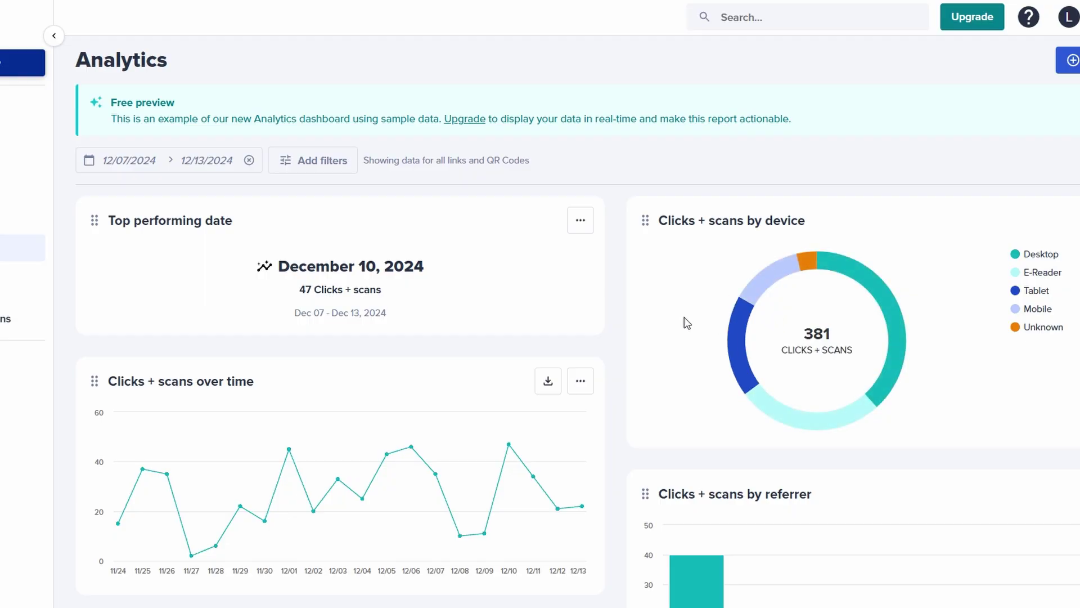
Return to Home and open the Create new menu for Link, QR Code or Page
{"action": "left_click", "coordinate": [28, 107]}
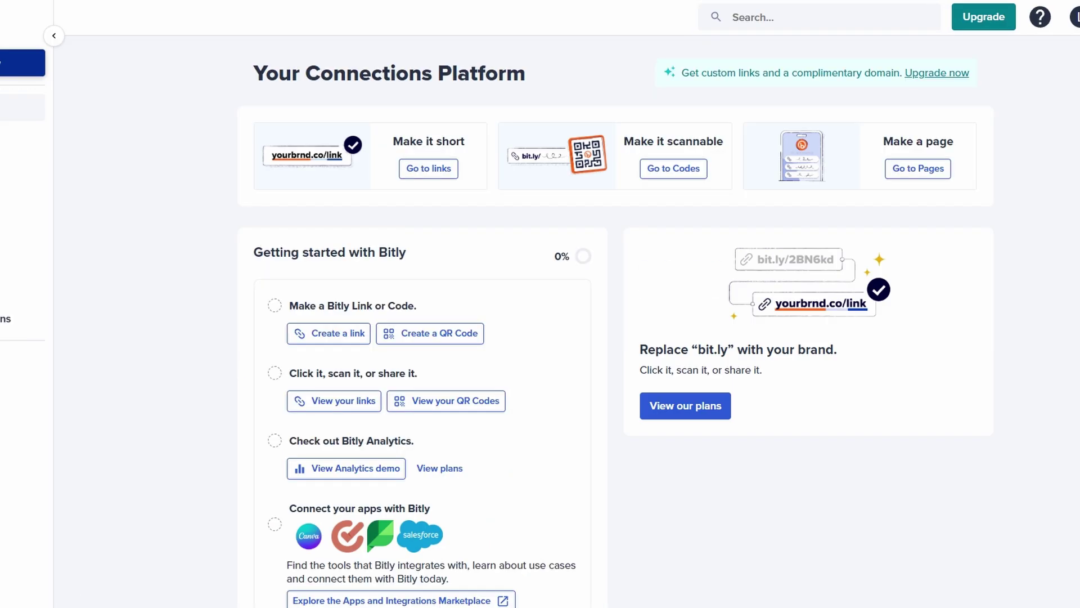
{"action": "scroll", "coordinate": [381, 253], "scroll_direction": "down", "scroll_amount": 1}
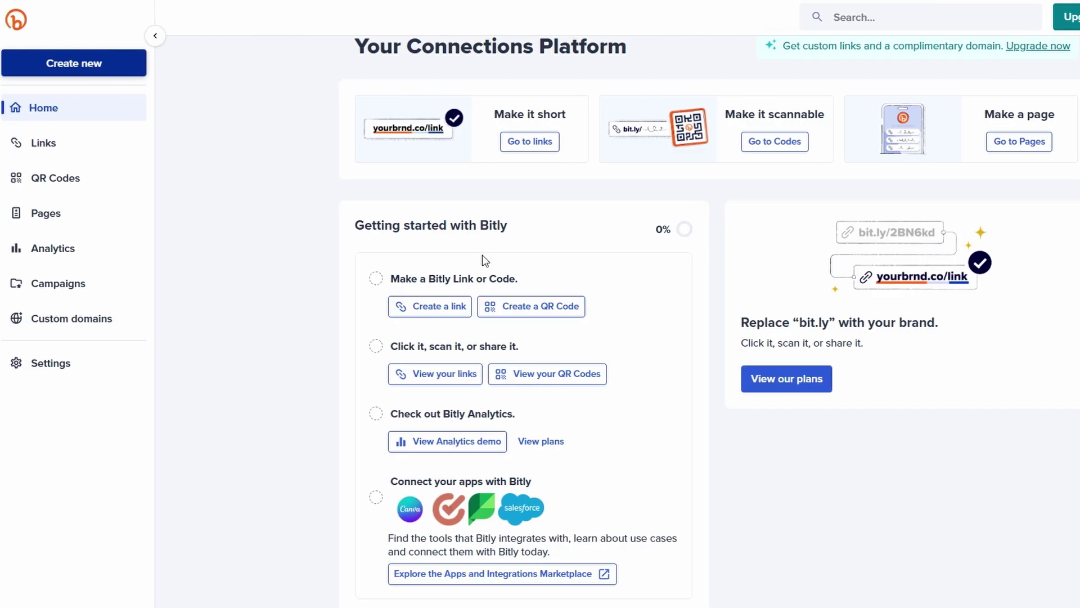
{"action": "left_click", "coordinate": [107, 64]}
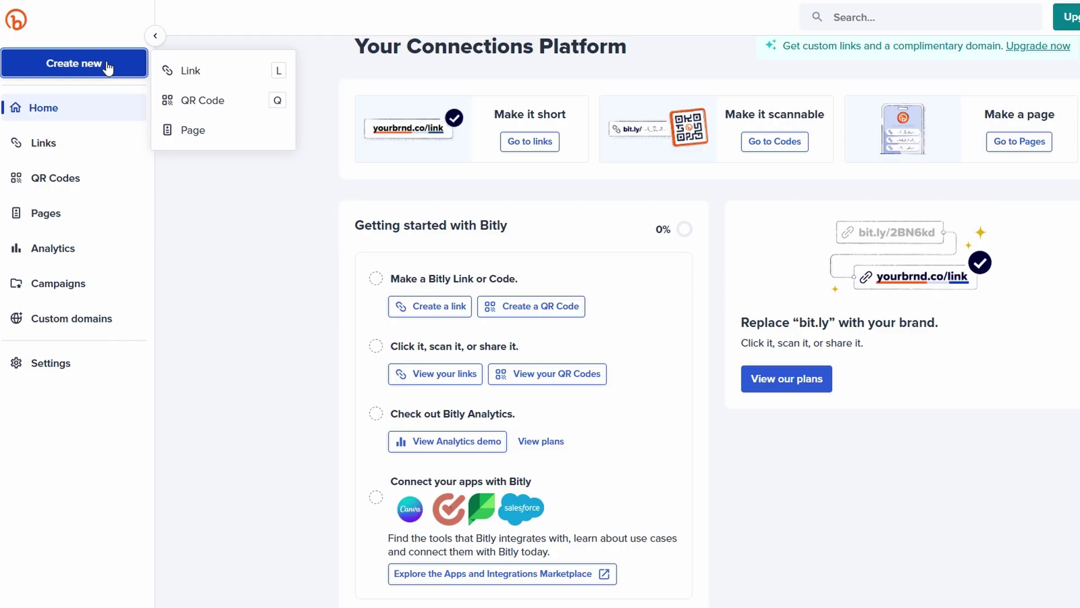
Choose Link from the Create new menu to open the Create a link form
{"action": "left_click", "coordinate": [178, 76]}
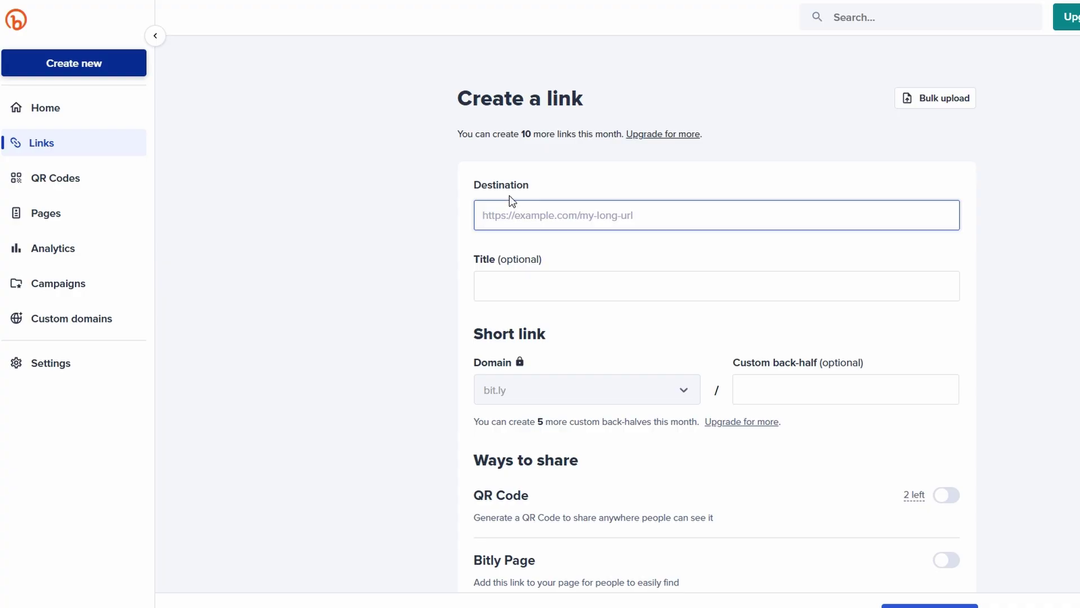
Scroll through the empty Create a link form to look over its fields
{"action": "left_click", "coordinate": [398, 256]}
{"action": "scroll", "coordinate": [398, 256], "scroll_direction": "down", "scroll_amount": 3}
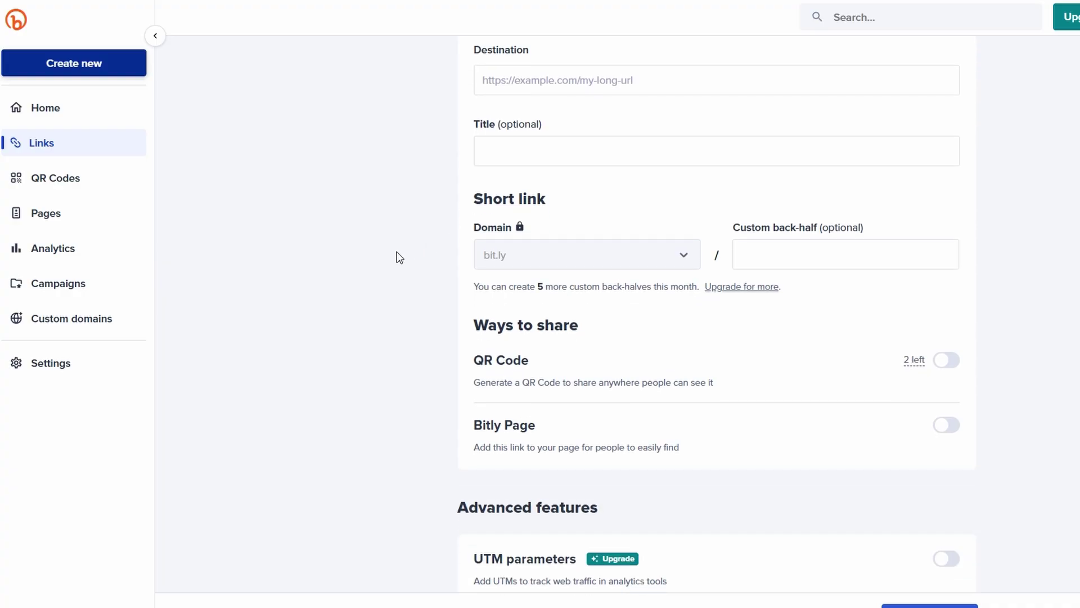
{"action": "scroll", "coordinate": [398, 257], "scroll_direction": "down", "scroll_amount": 1}
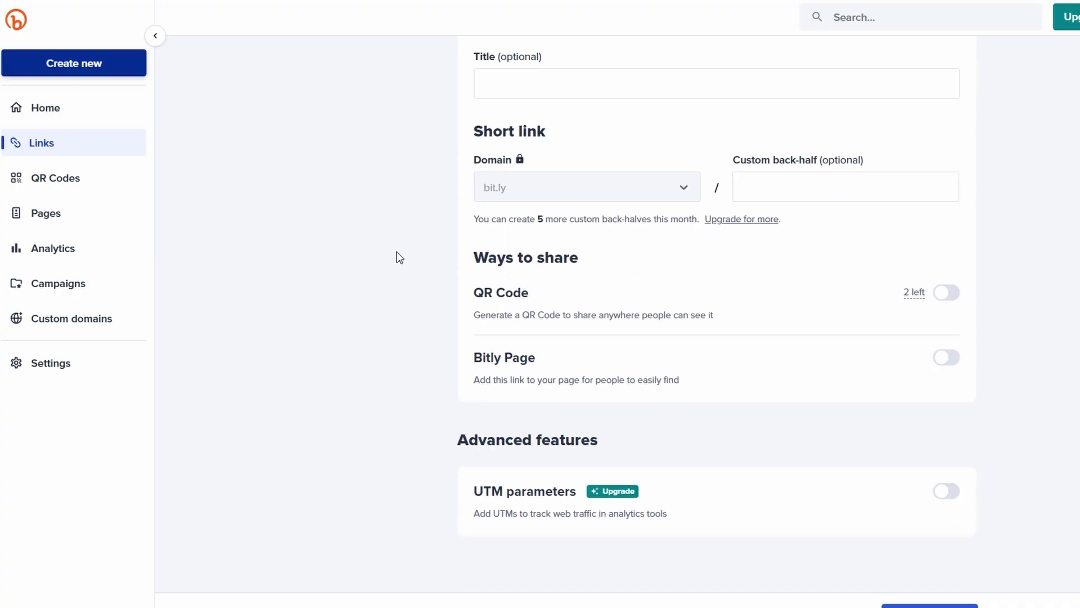
{"action": "scroll", "coordinate": [398, 257], "scroll_direction": "up", "scroll_amount": 3}
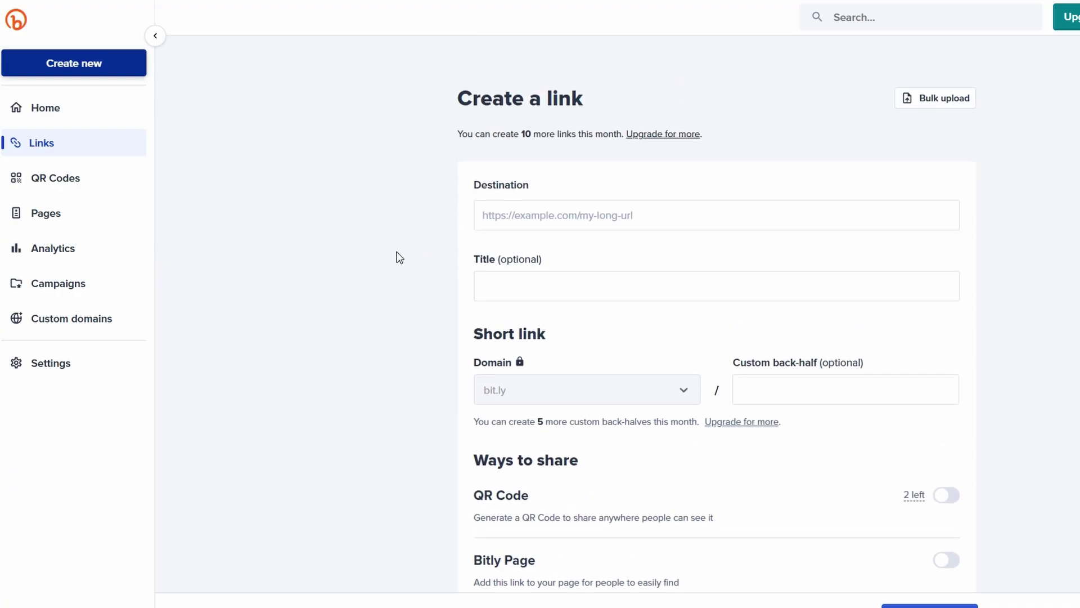
{"action": "double_click", "coordinate": [489, 260]}
{"action": "left_click", "coordinate": [447, 310]}
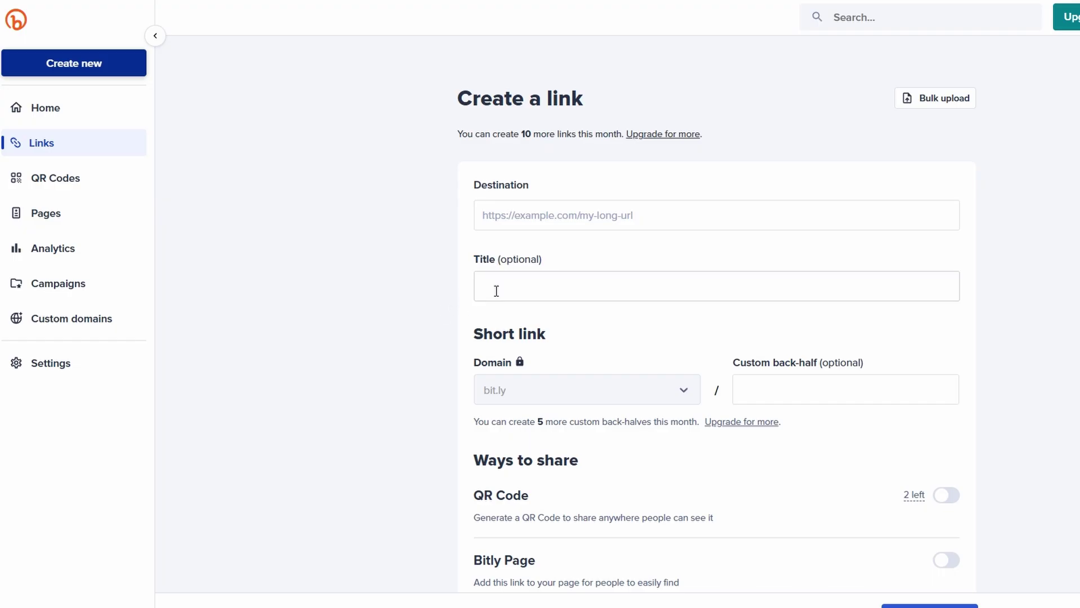
{"action": "scroll", "coordinate": [495, 291], "scroll_direction": "down", "scroll_amount": 1}
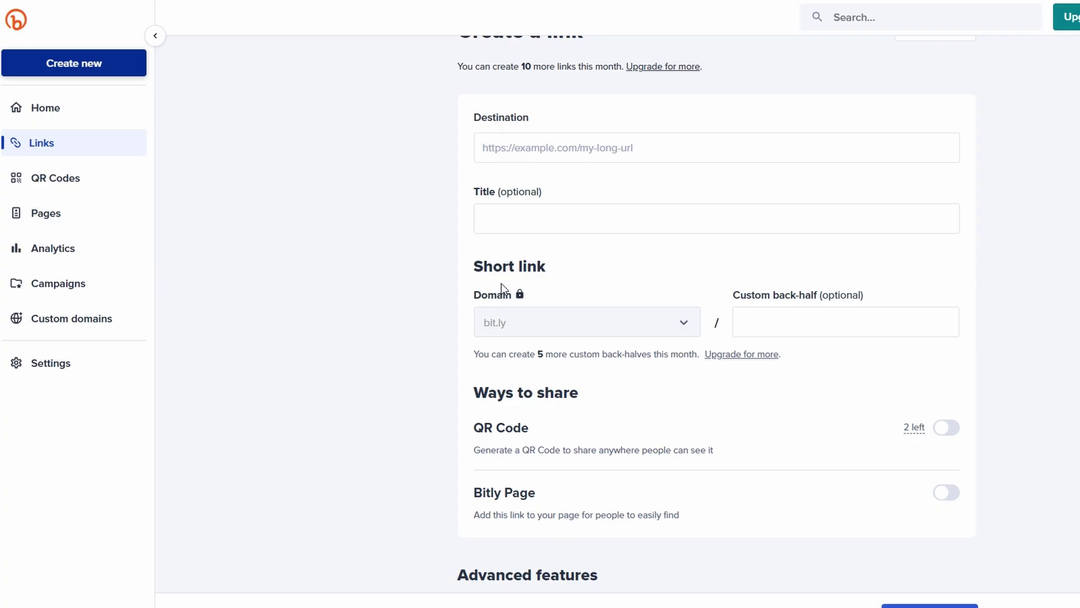
{"action": "mouse_move", "coordinate": [519, 293]}
{"action": "scroll", "coordinate": [442, 376], "scroll_direction": "down", "scroll_amount": 2}
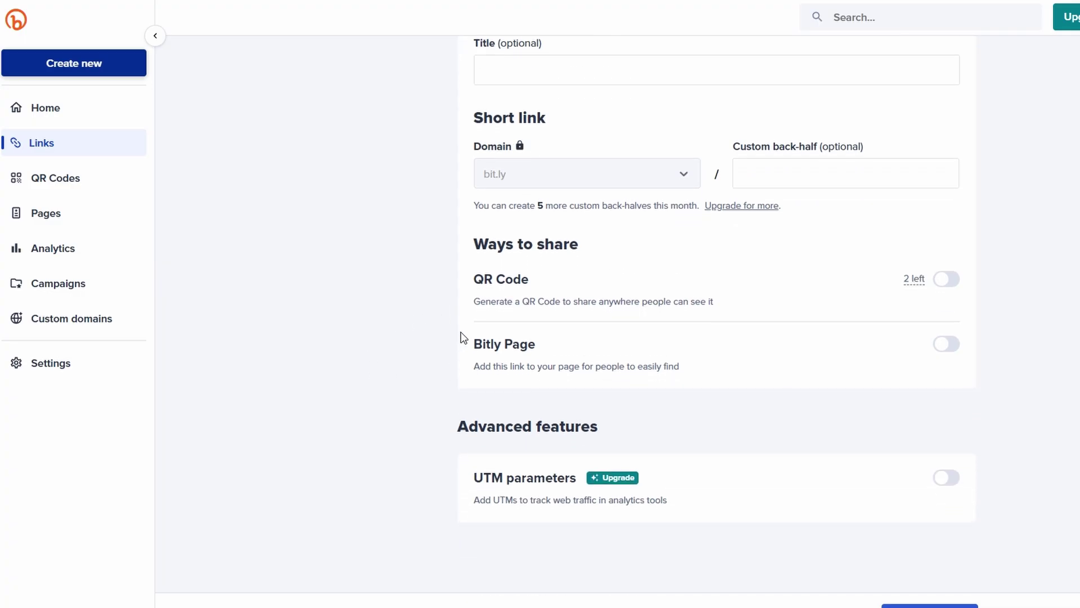
{"action": "scroll", "coordinate": [478, 293], "scroll_direction": "up", "scroll_amount": 2}
Create a short link to youtube.com titled 'YouTube'
{"action": "left_click", "coordinate": [527, 134]}
{"action": "type", "text": "youtube.com"}
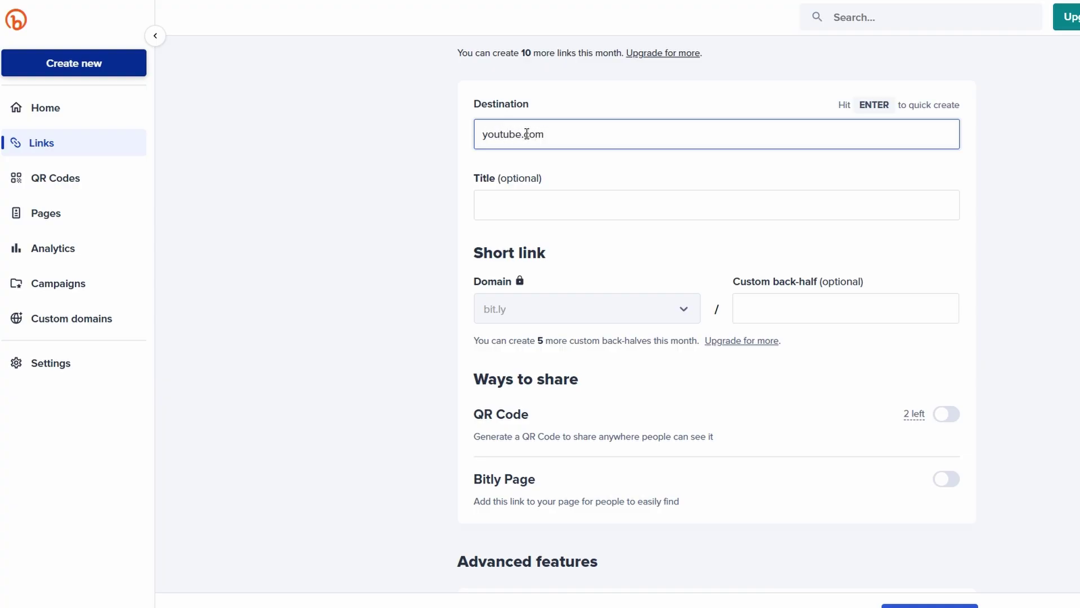
{"action": "left_click", "coordinate": [501, 200]}
{"action": "type", "text": "YouTube"}
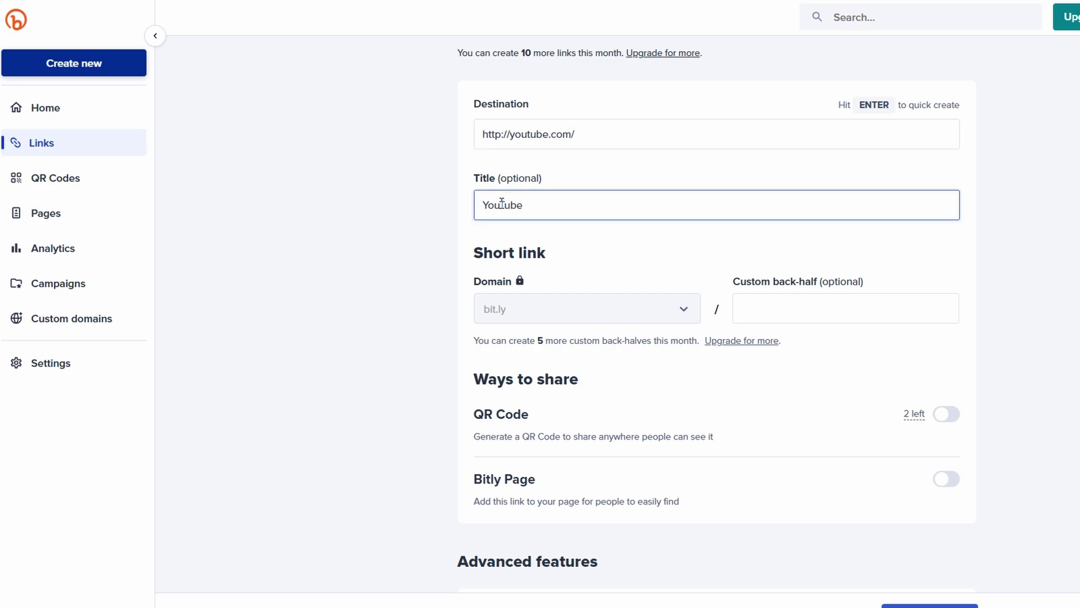
{"action": "left_click", "coordinate": [495, 240]}
{"action": "scroll", "coordinate": [549, 234], "scroll_direction": "down", "scroll_amount": 1}
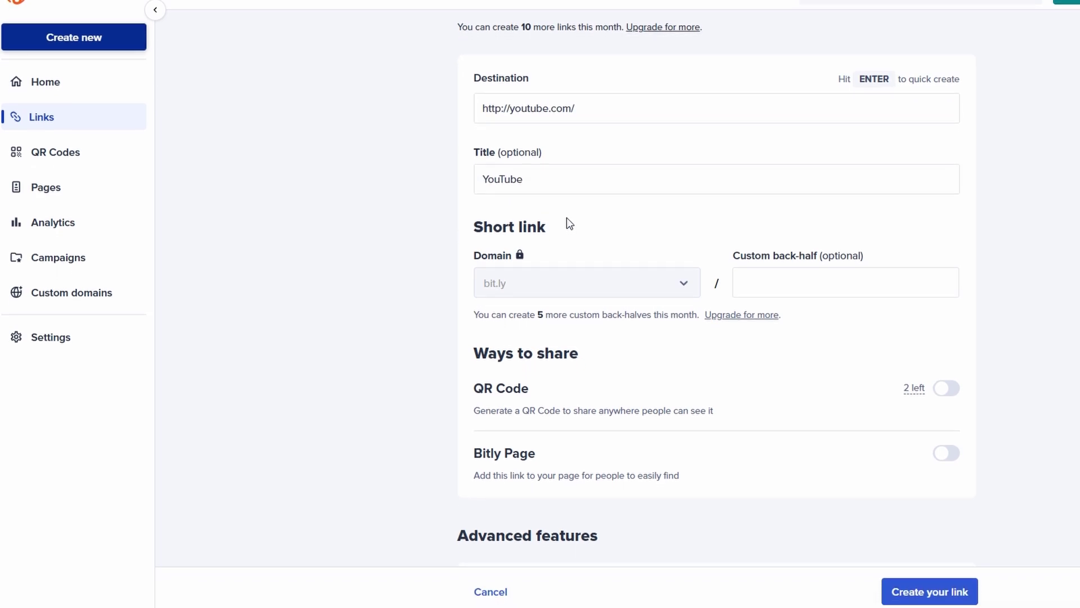
{"action": "left_click", "coordinate": [912, 588]}
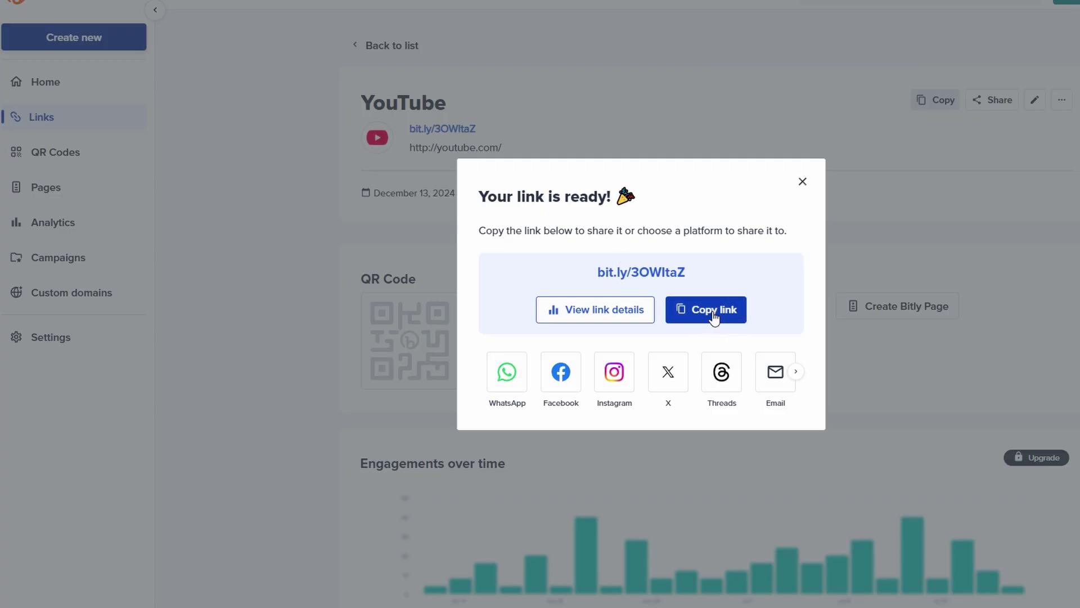
Browse more share platforms for the YouTube link, then close the link-ready dialog
{"action": "left_click", "coordinate": [797, 372]}
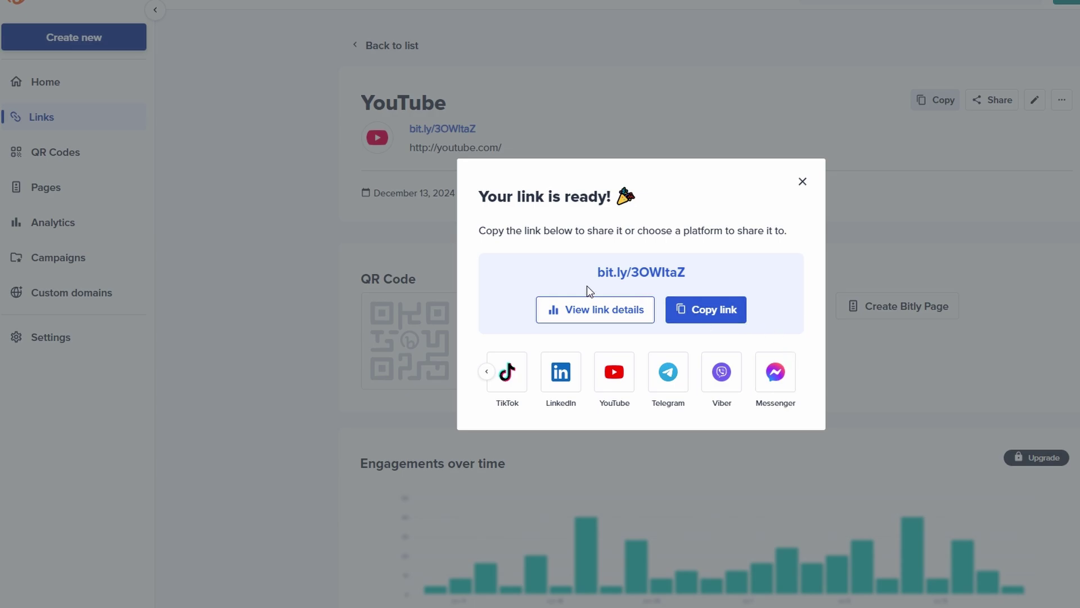
{"action": "left_click", "coordinate": [803, 182]}
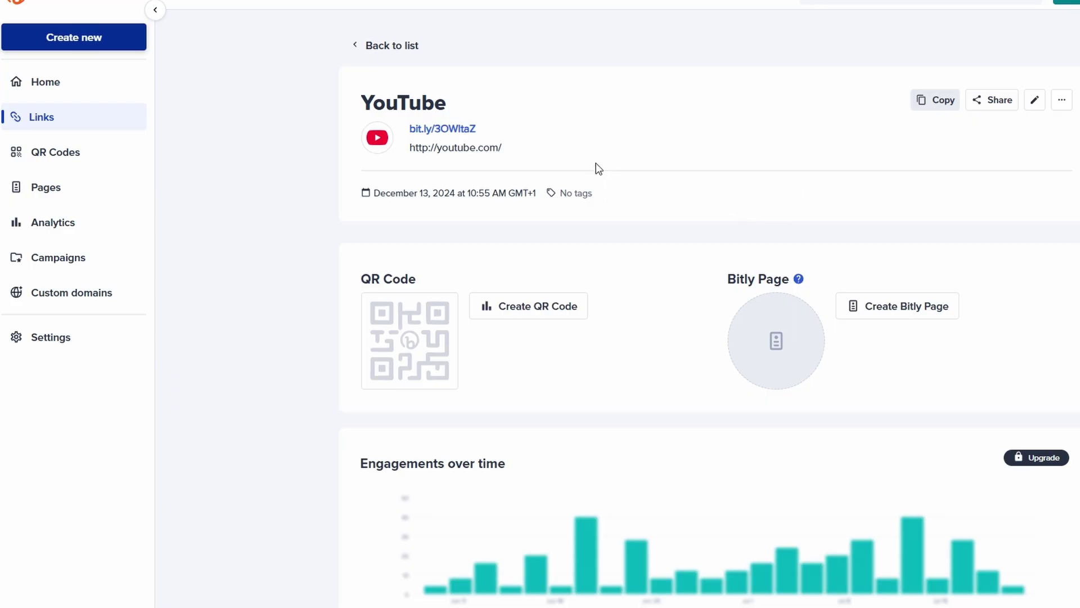
Open the YouTube link's more-actions menu and dismiss it without choosing anything
{"action": "left_click", "coordinate": [1063, 104]}
{"action": "key", "text": "Escape"}
{"action": "scroll", "coordinate": [816, 250], "scroll_direction": "down", "scroll_amount": 5}
{"action": "scroll", "coordinate": [816, 249], "scroll_direction": "up", "scroll_amount": 5}
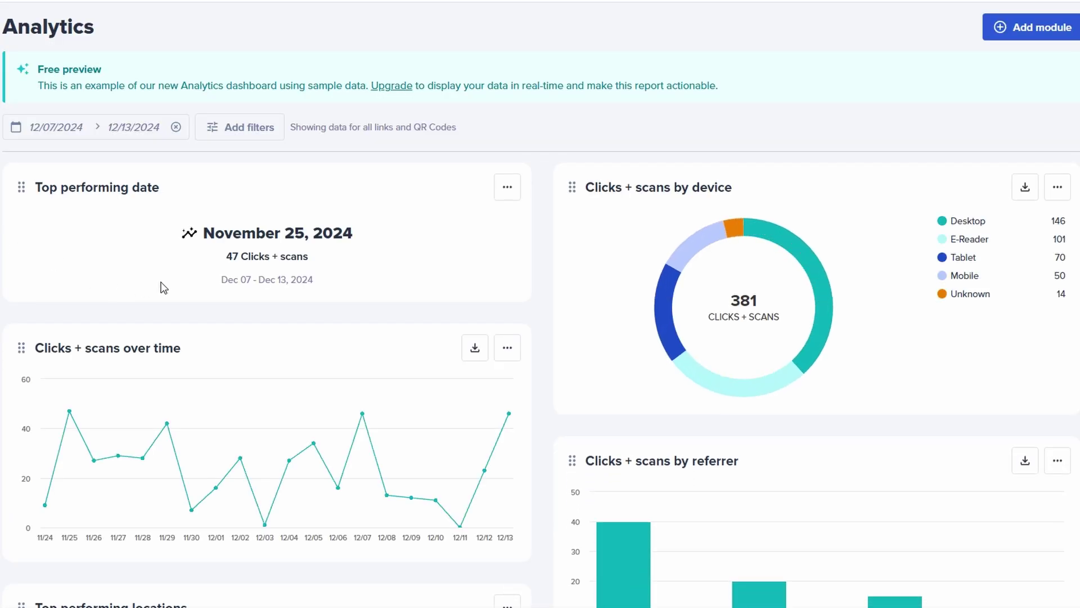
Review sample Analytics clicks + scans by referrer and country, with United States at 205
{"action": "scroll", "coordinate": [162, 287], "scroll_direction": "down", "scroll_amount": 3}
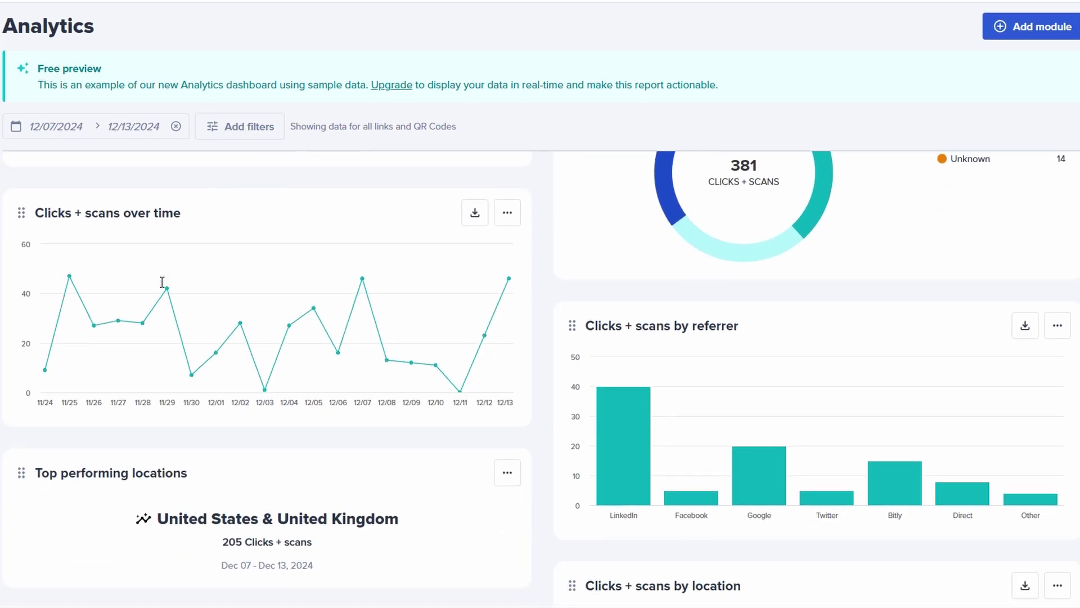
{"action": "scroll", "coordinate": [162, 287], "scroll_direction": "down", "scroll_amount": 6}
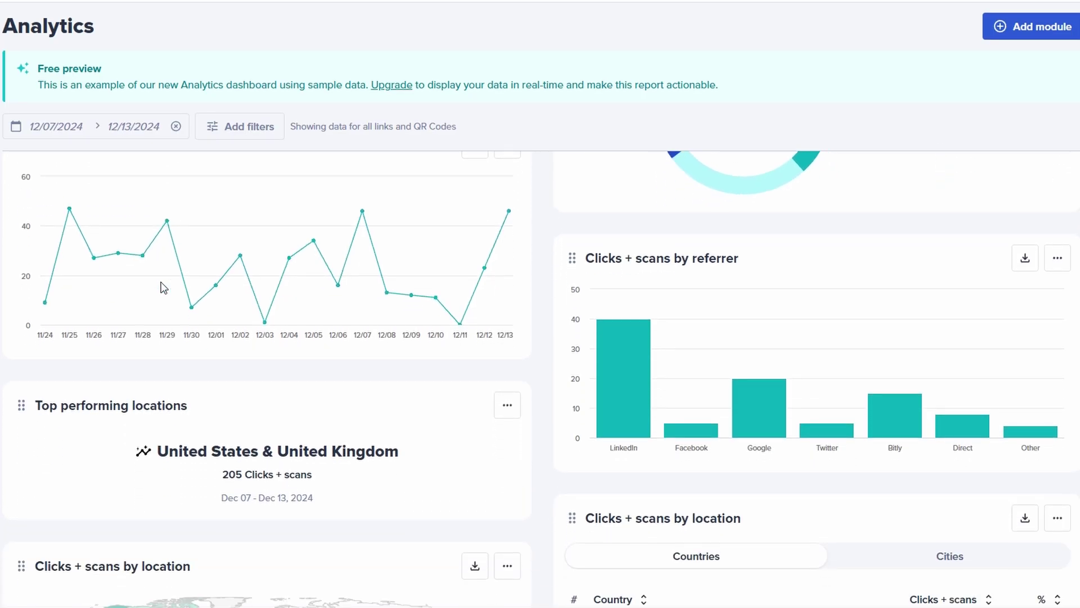
{"action": "scroll", "coordinate": [162, 287], "scroll_direction": "up", "scroll_amount": 1}
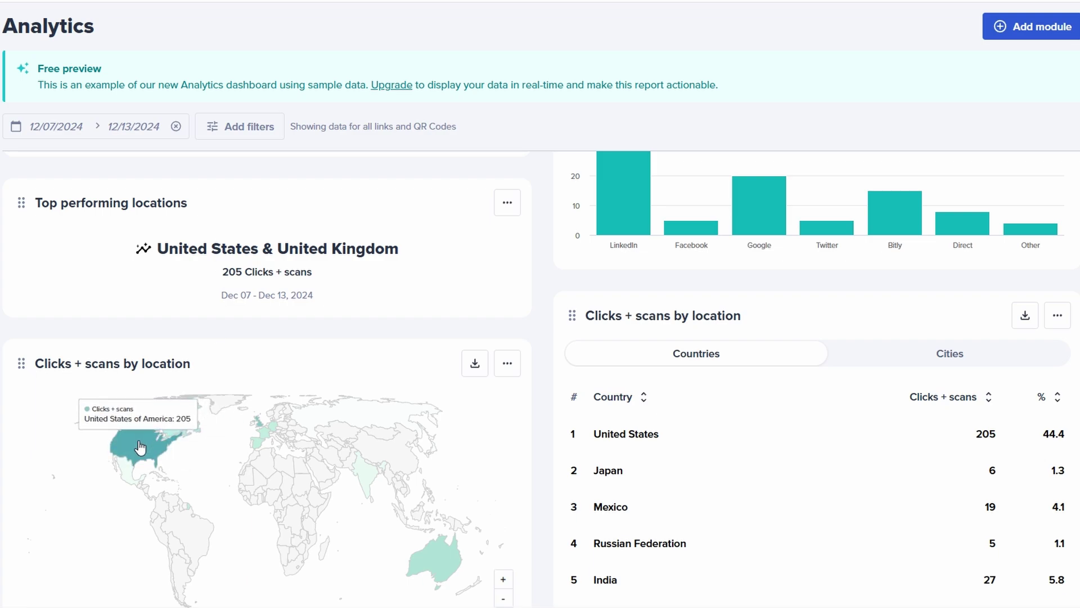
{"action": "mouse_move", "coordinate": [144, 406]}
{"action": "mouse_move", "coordinate": [443, 560]}
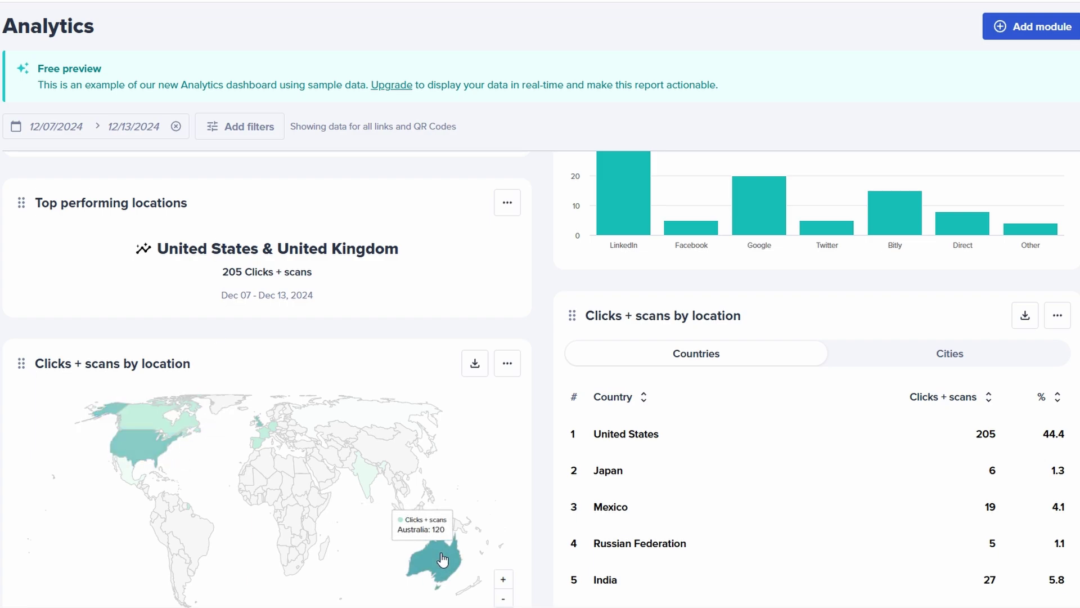
{"action": "mouse_move", "coordinate": [266, 428]}
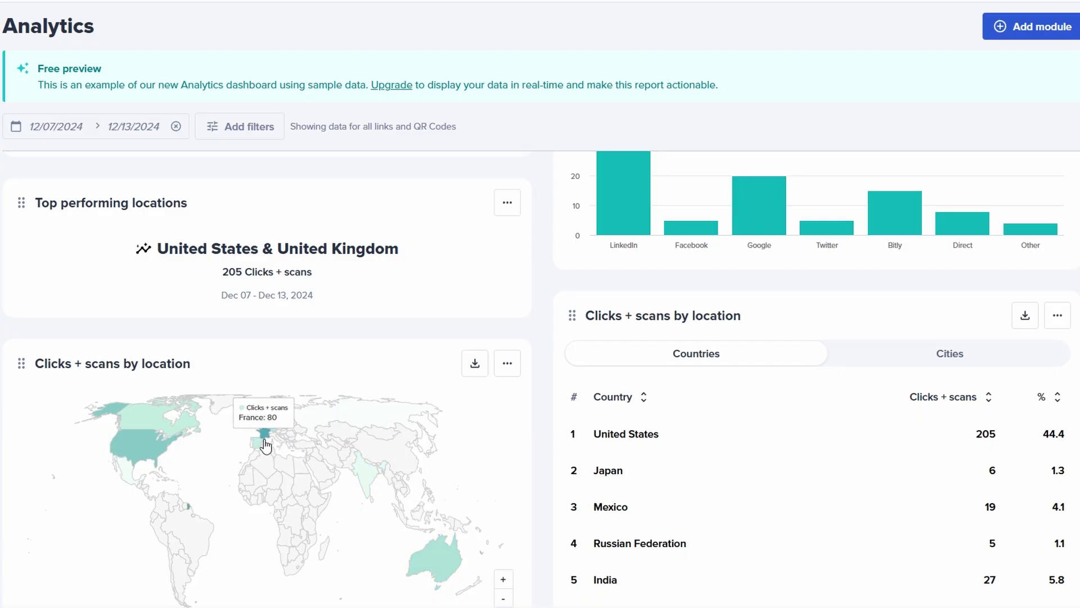
{"action": "mouse_move", "coordinate": [316, 444]}
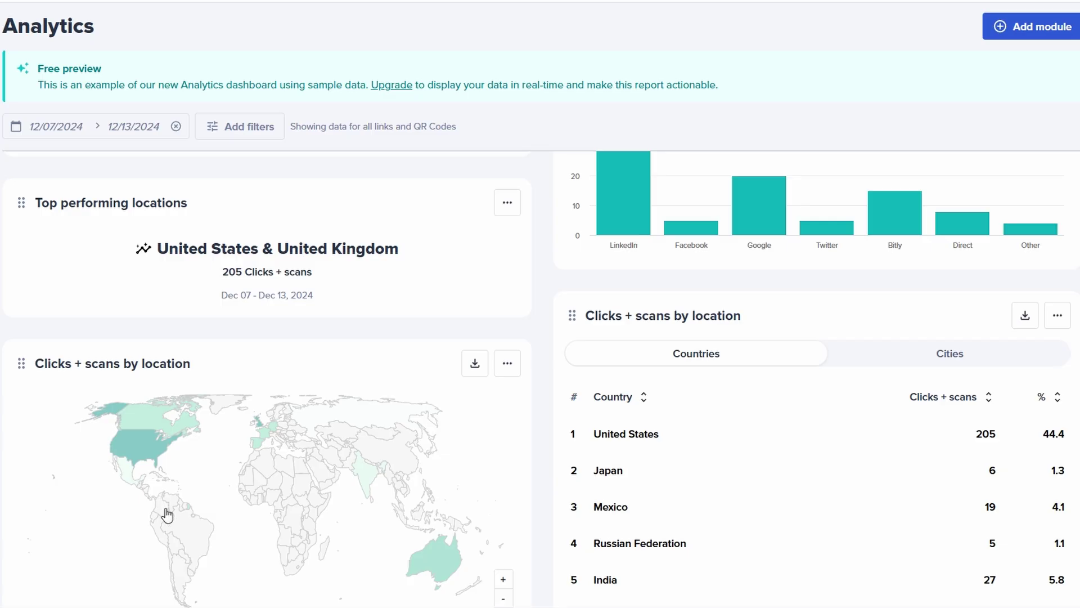
{"action": "scroll", "coordinate": [314, 386], "scroll_direction": "down", "scroll_amount": 3}
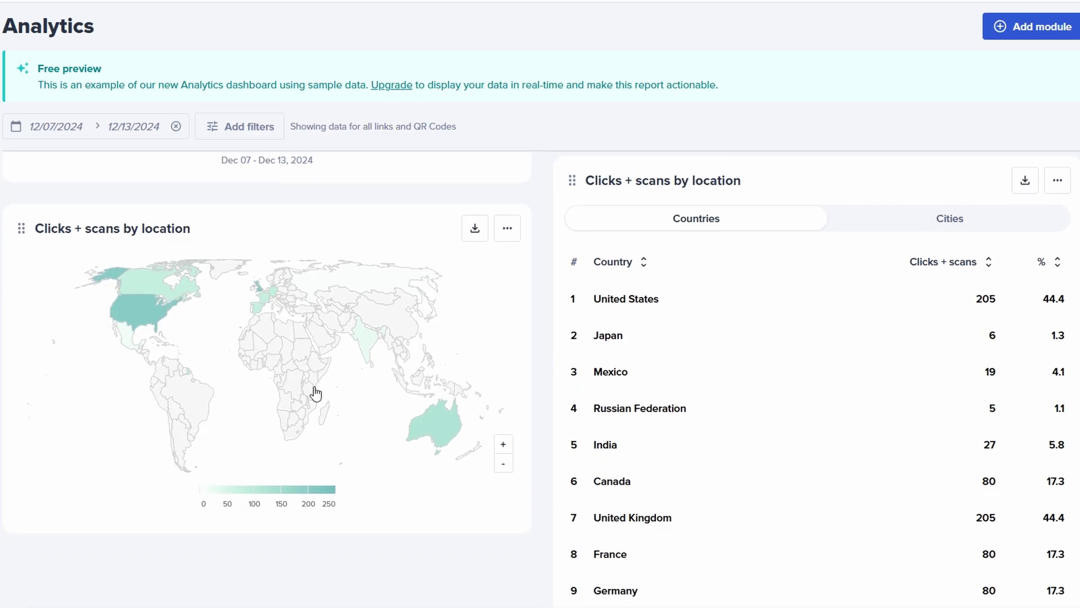
{"action": "scroll", "coordinate": [315, 394], "scroll_direction": "up", "scroll_amount": 2}
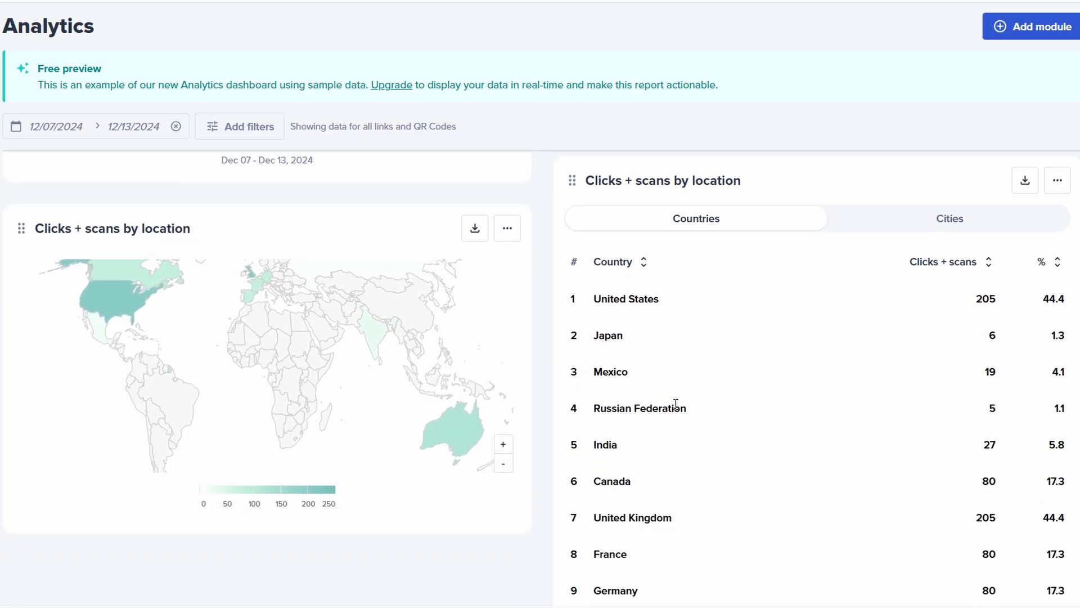
{"action": "scroll", "coordinate": [560, 398], "scroll_direction": "up", "scroll_amount": 5}
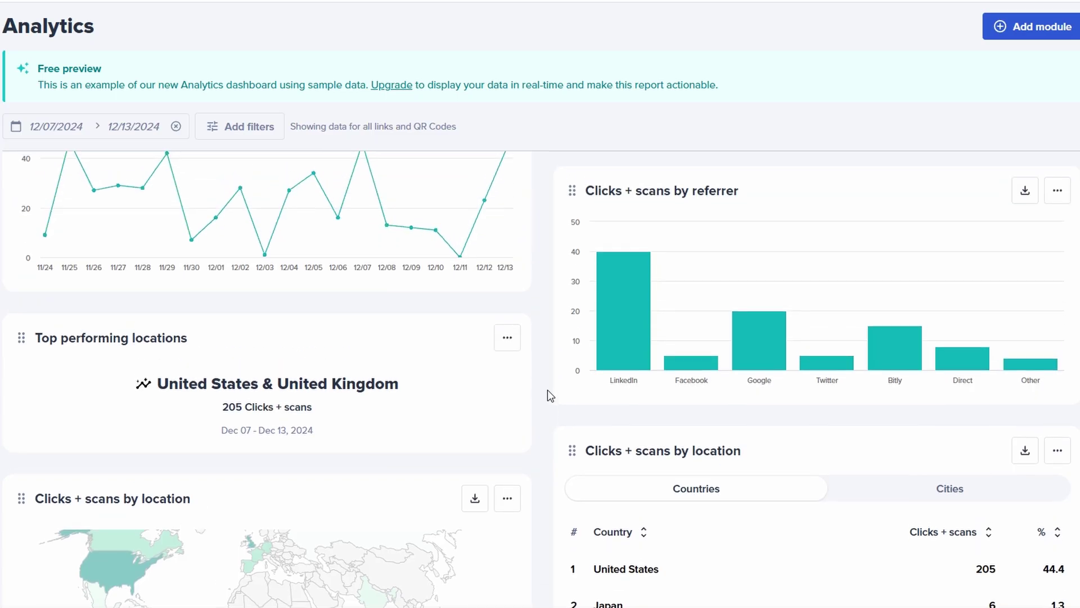
Scroll to the top of Analytics to reach the Links entry in the sidebar
{"action": "scroll", "coordinate": [548, 390], "scroll_direction": "up", "scroll_amount": 5}
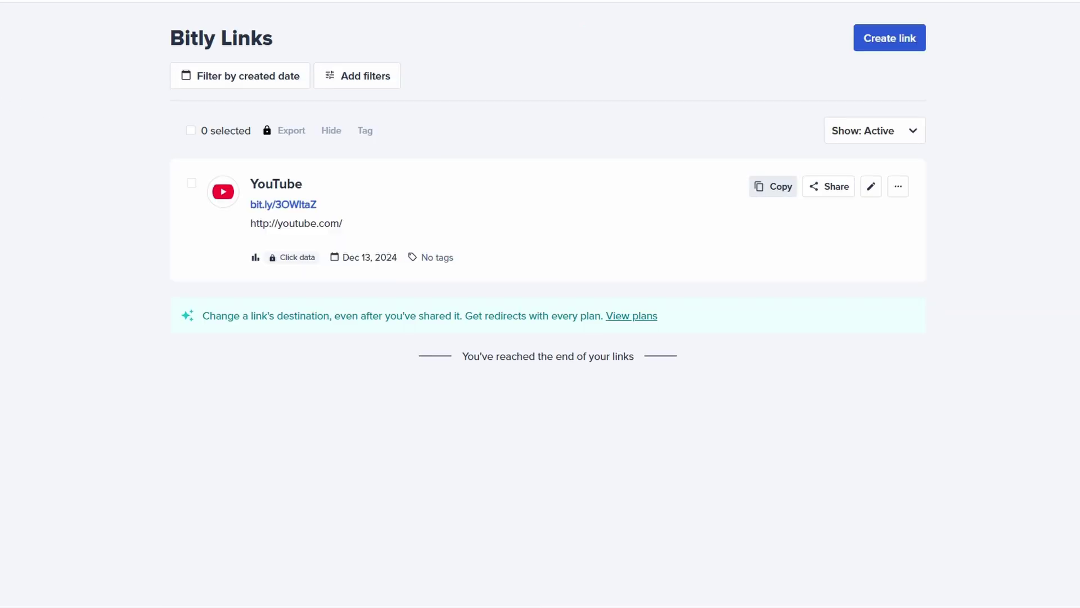
{"action": "mouse_move", "coordinate": [238, 254]}
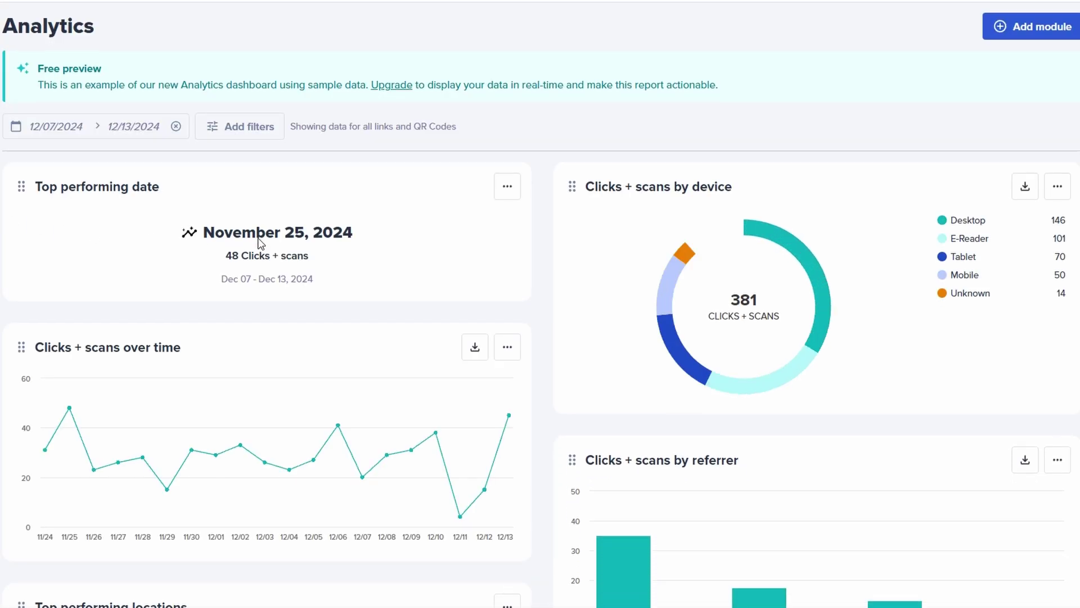
Scroll down the sample Analytics preview to inspect its clicks-and-scans line chart
{"action": "scroll", "coordinate": [264, 245], "scroll_direction": "down", "scroll_amount": 1}
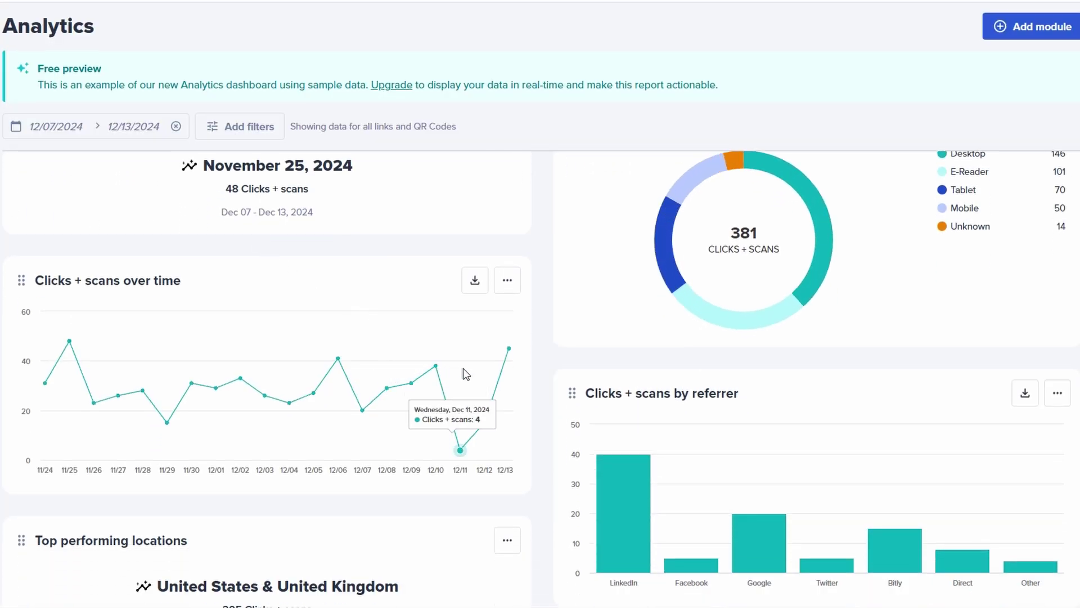
{"action": "mouse_move", "coordinate": [474, 381]}
{"action": "mouse_move", "coordinate": [511, 354]}
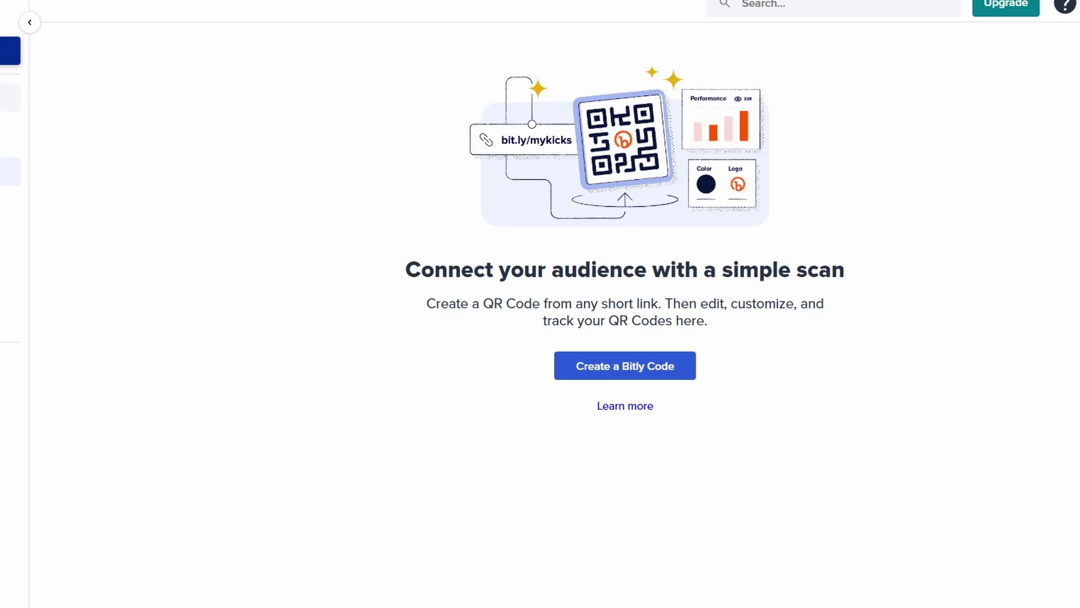
Go to QR Codes and begin a new Bitly Code from the empty page
{"action": "left_click", "coordinate": [79, 148]}
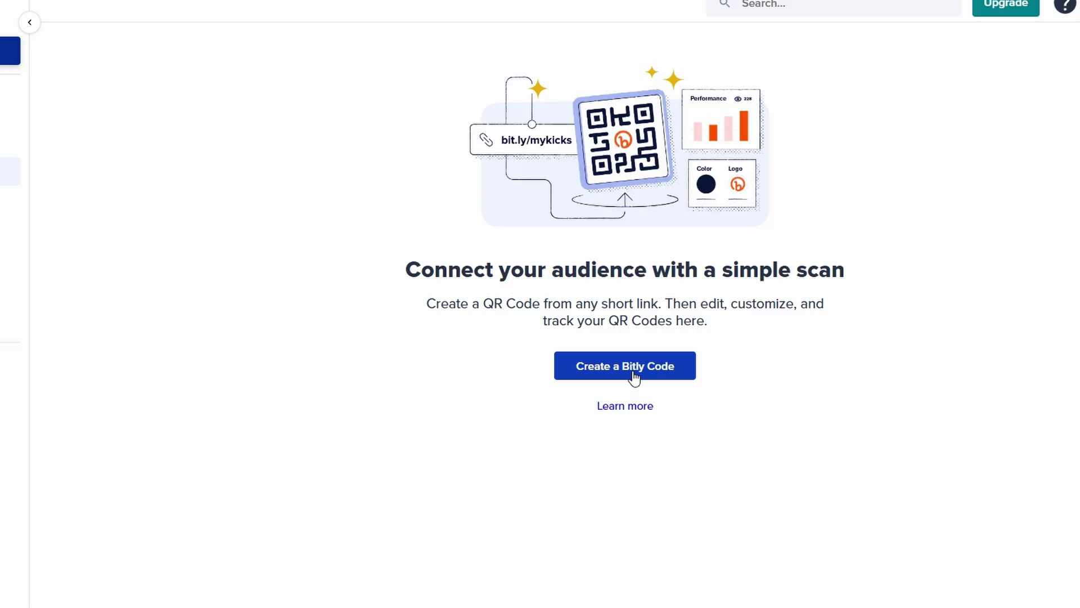
{"action": "left_click", "coordinate": [633, 373]}
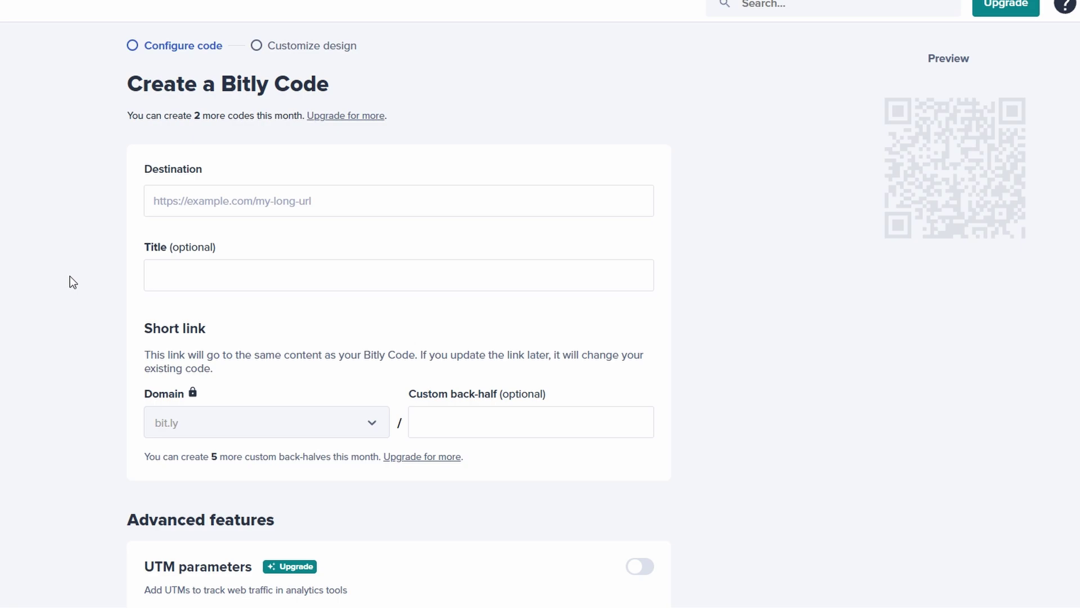
Scroll down the empty Create a Bitly Code form to review its options
{"action": "scroll", "coordinate": [120, 256], "scroll_direction": "down", "scroll_amount": 1}
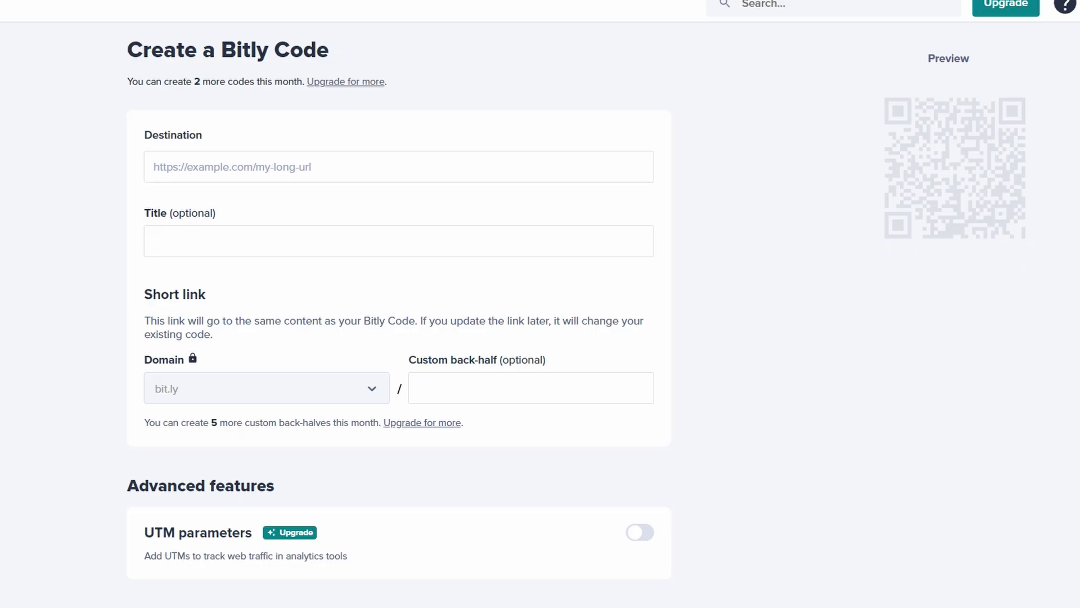
Go back to the Home dashboard, where the Getting started checklist shows 25%
{"action": "key", "text": "alt+Left"}
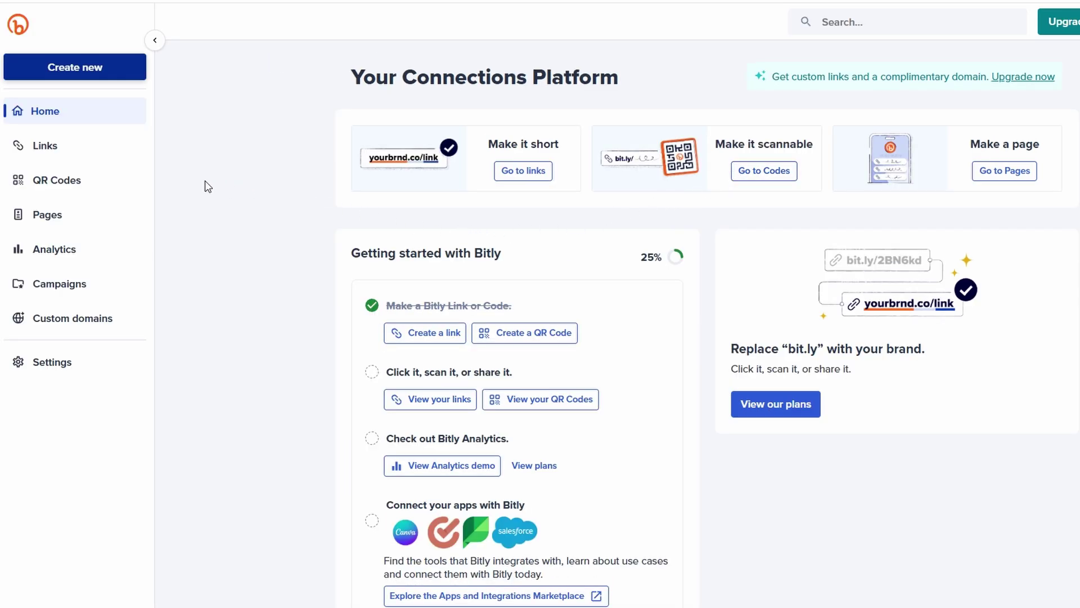
Review the YouTube short link under Links, then return to Pages and select the page-name field
{"action": "left_click", "coordinate": [92, 156]}
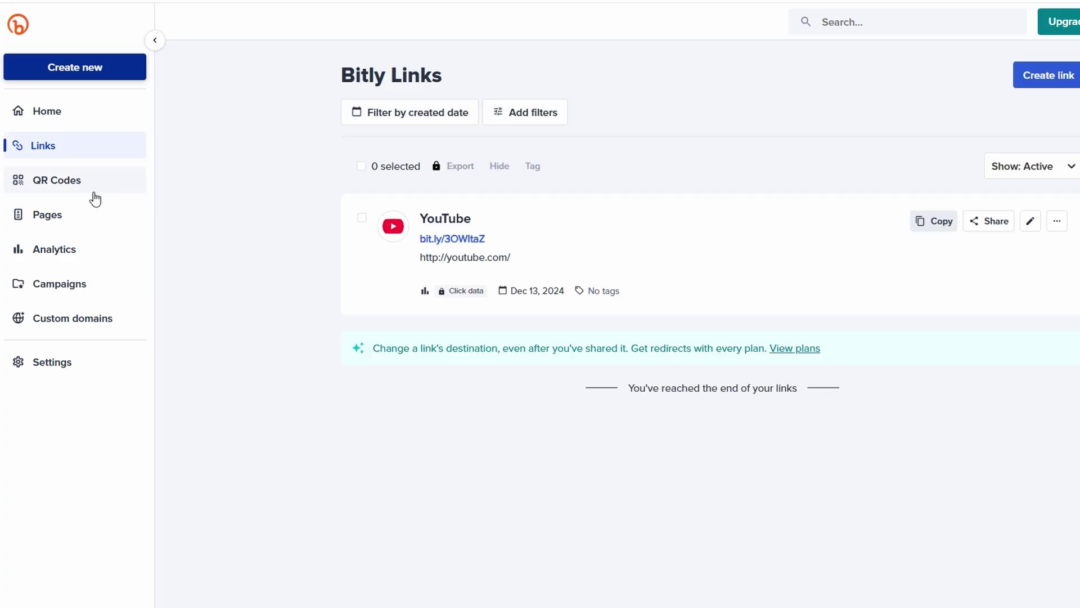
{"action": "left_click", "coordinate": [79, 216]}
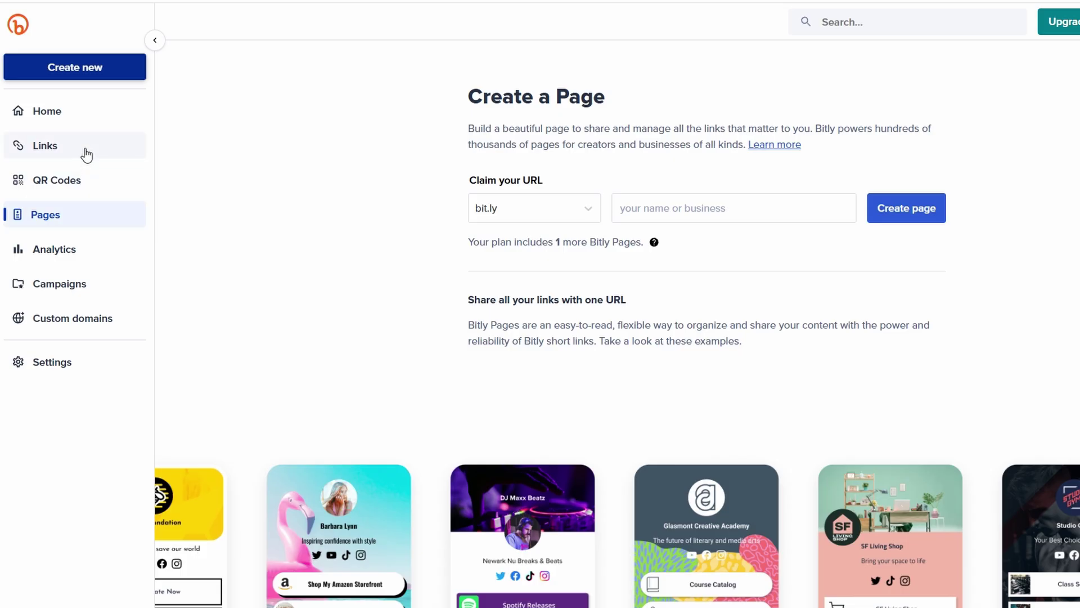
{"action": "left_click", "coordinate": [86, 154]}
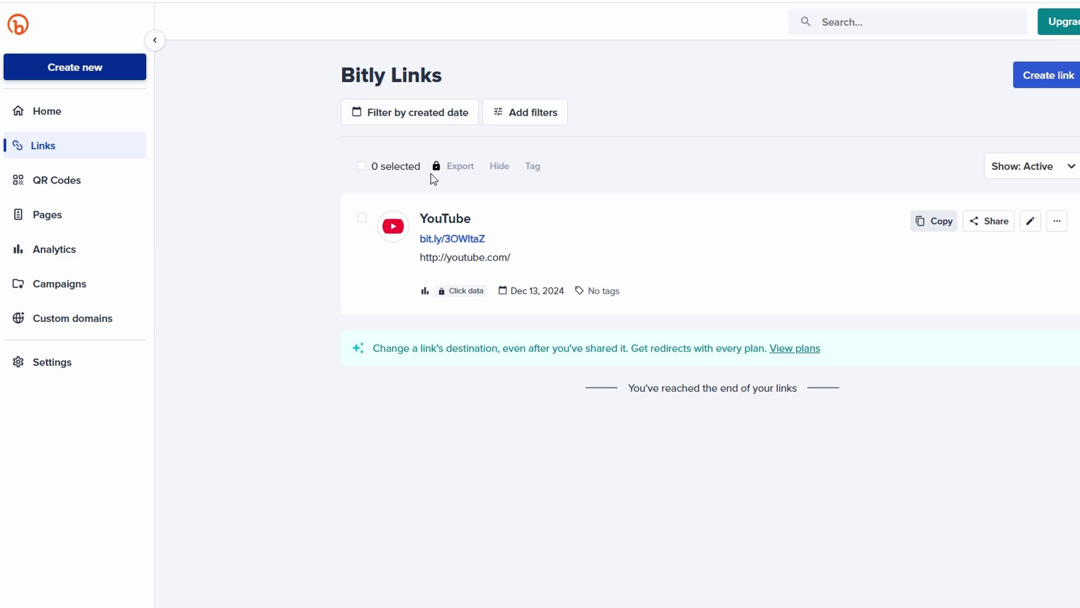
{"action": "left_click", "coordinate": [76, 214]}
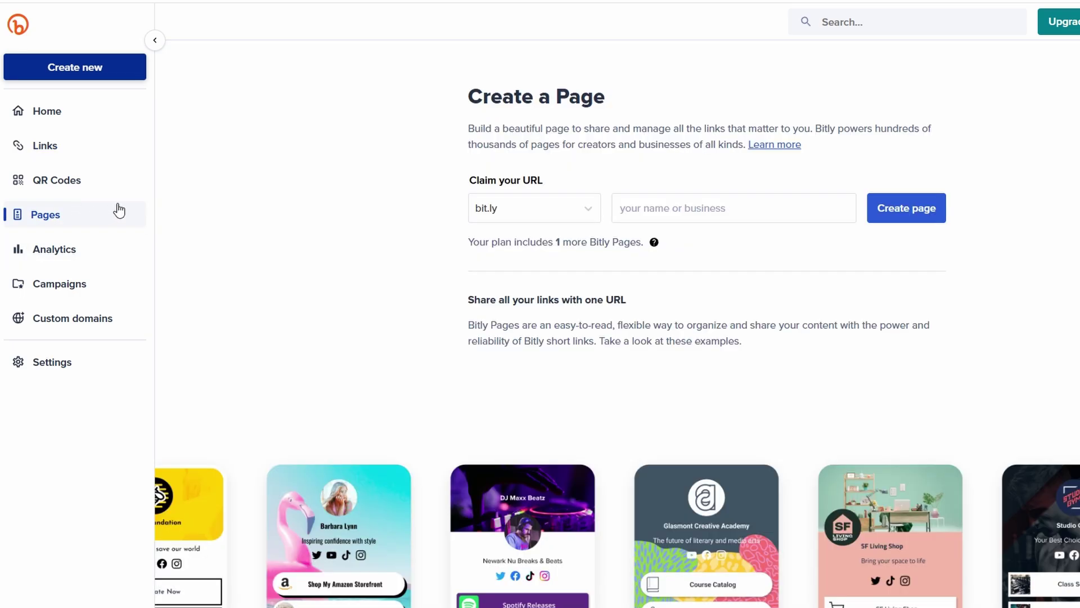
{"action": "left_click", "coordinate": [705, 200]}
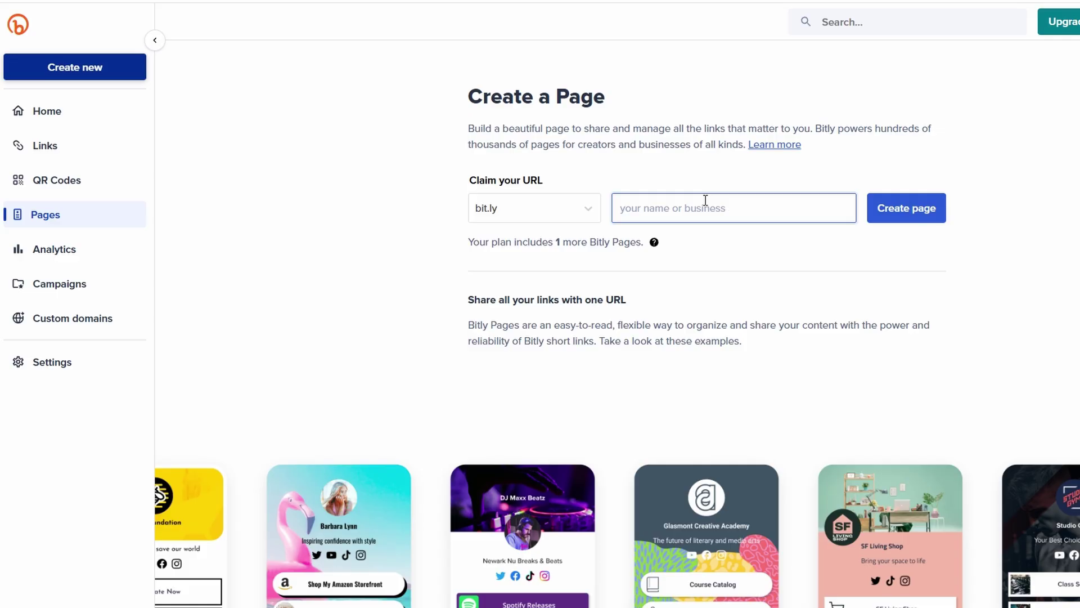
Start a new Page described as Professional services with the goal Generate revenue/leads
{"action": "left_click", "coordinate": [887, 217]}
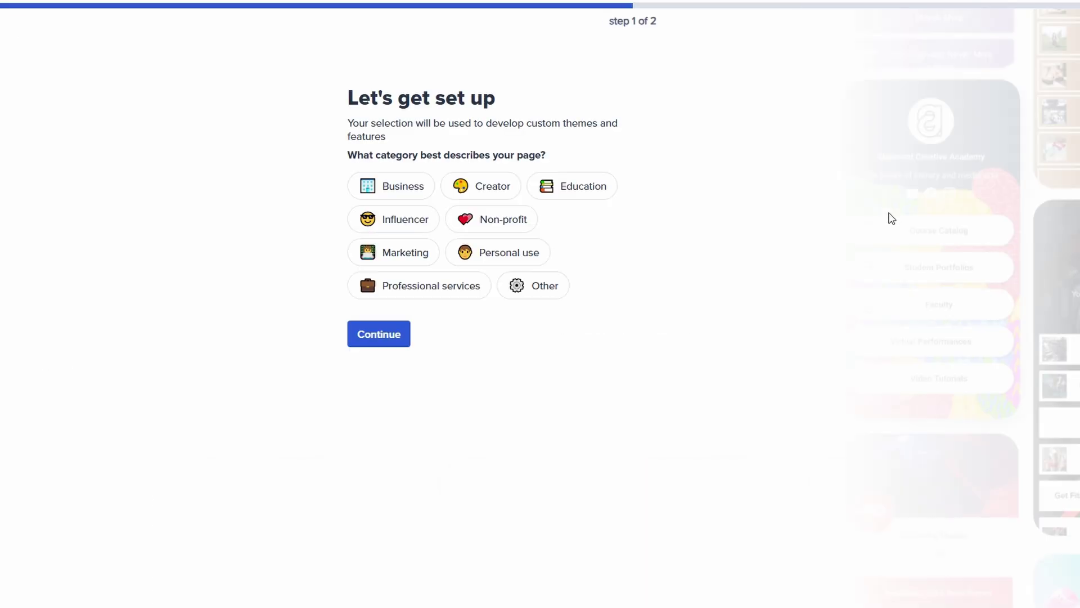
{"action": "left_click", "coordinate": [396, 333]}
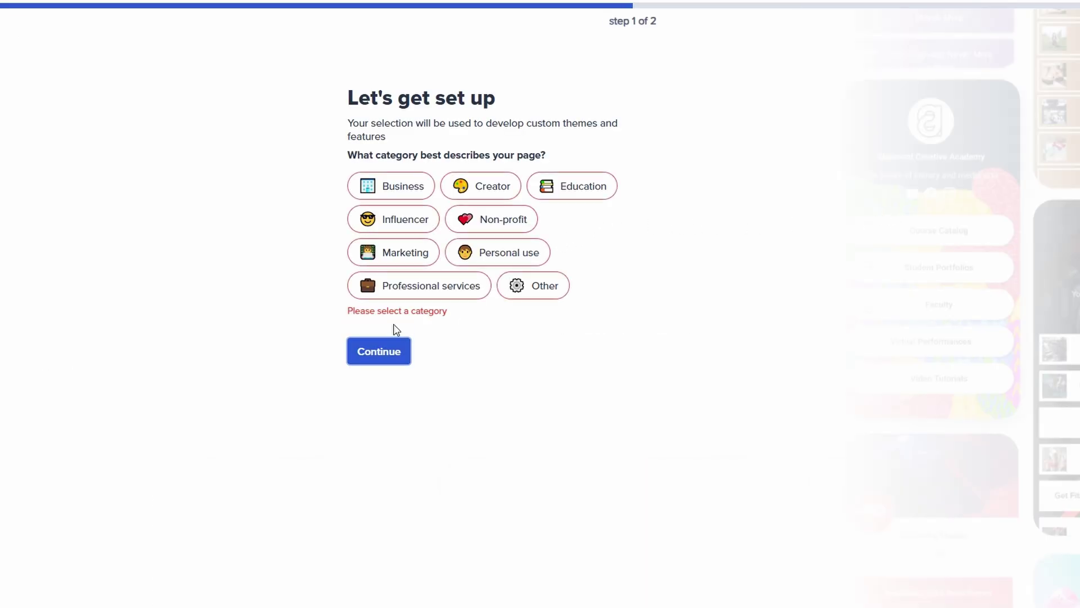
{"action": "left_click", "coordinate": [457, 293]}
{"action": "left_click", "coordinate": [354, 383]}
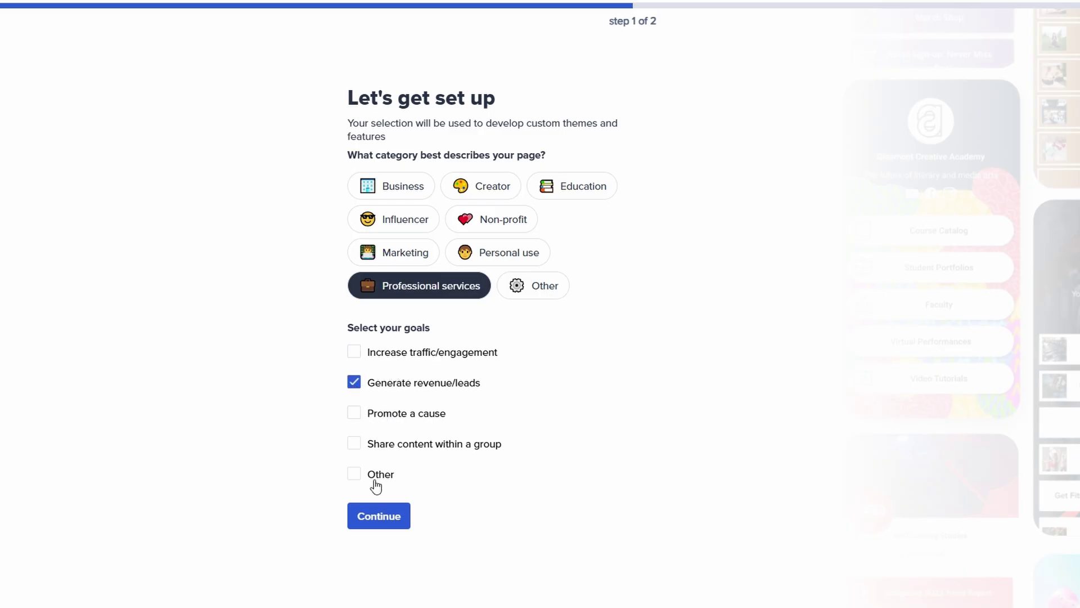
{"action": "left_click", "coordinate": [367, 510]}
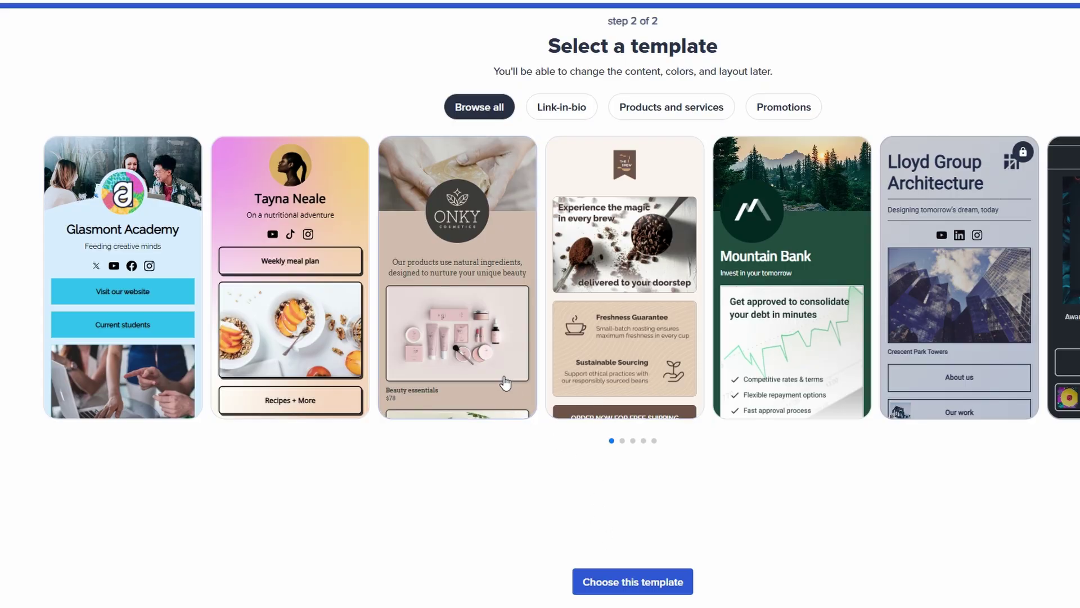
Choose the Glasmont Academy template for the new Page
{"action": "left_click", "coordinate": [393, 357]}
{"action": "left_click", "coordinate": [128, 343]}
{"action": "left_click", "coordinate": [647, 583]}
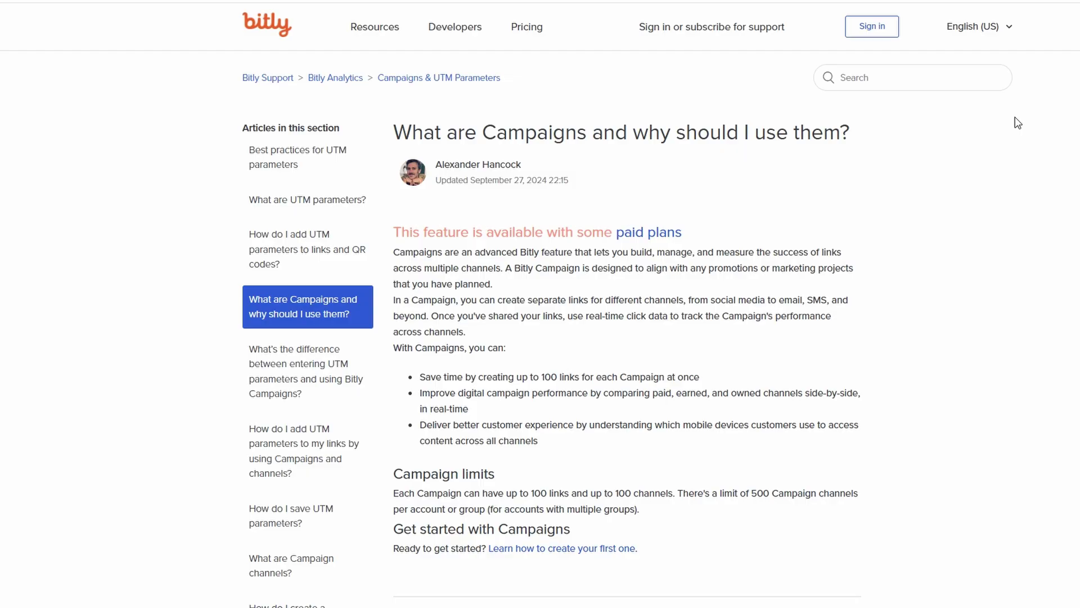
Read through the 'What are Campaigns' article and the Core, Growth, Premium and Enterprise plan cards
{"action": "scroll", "coordinate": [984, 127], "scroll_direction": "down", "scroll_amount": 1}
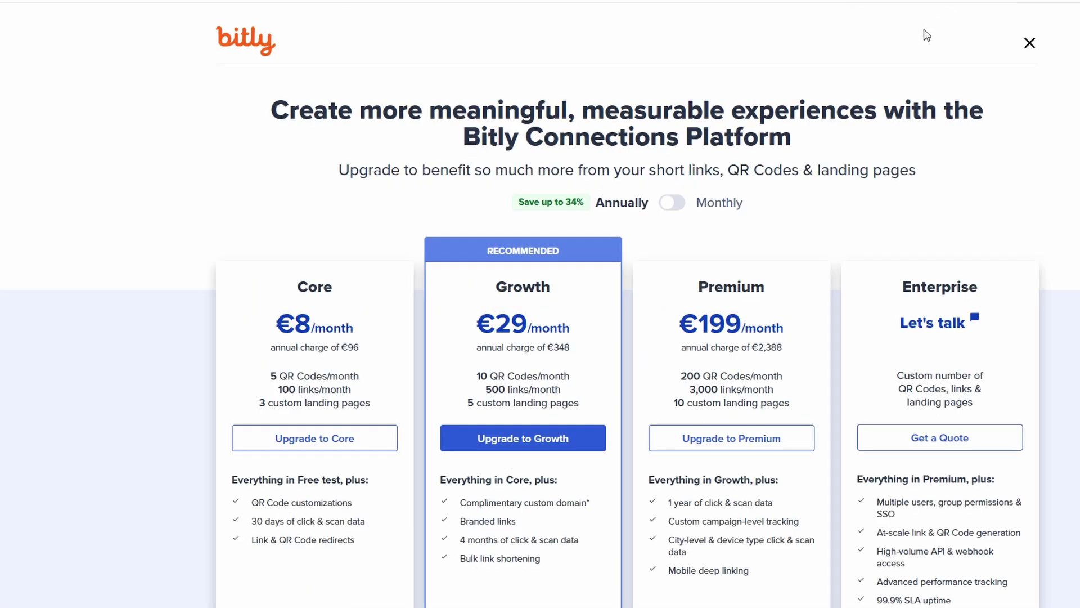
{"action": "scroll", "coordinate": [906, 83], "scroll_direction": "down", "scroll_amount": 3}
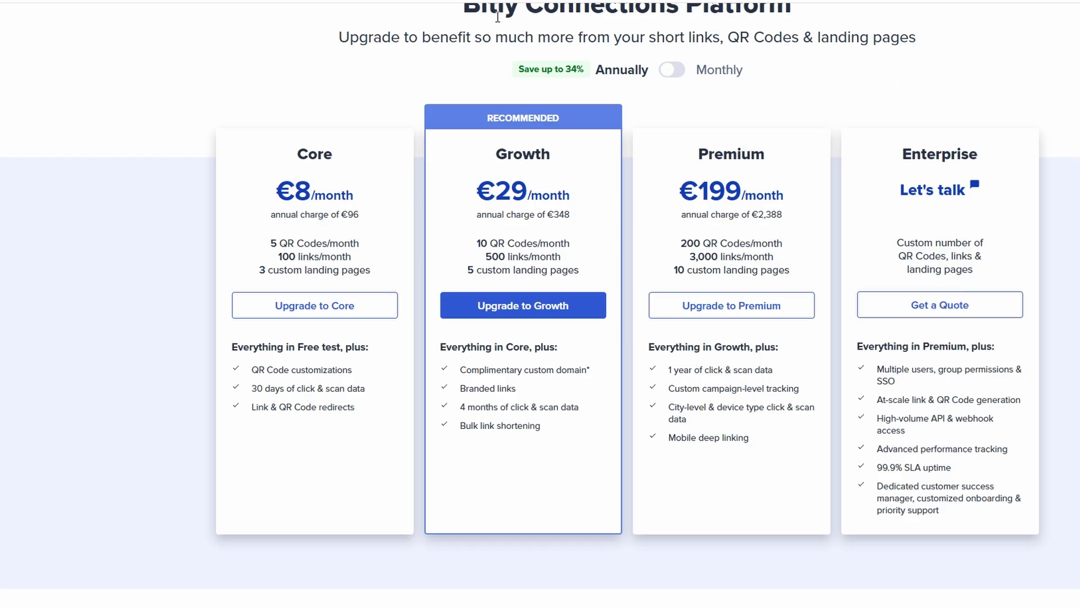
Leave the pricing page for the Home dashboard and scroll down past its 25% checklist
{"action": "left_click", "coordinate": [11, 1]}
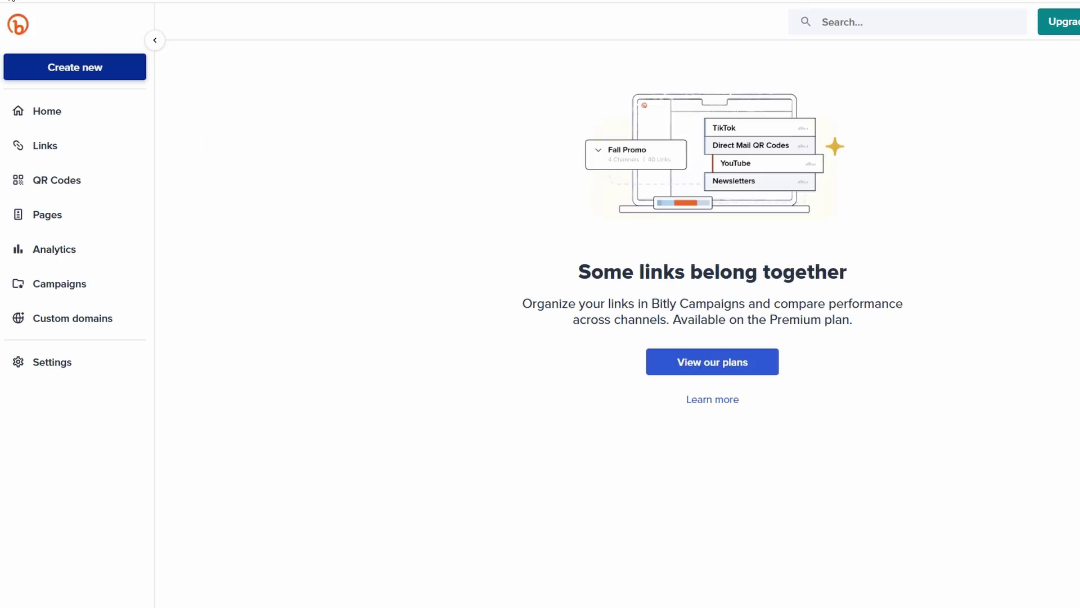
{"action": "left_click", "coordinate": [65, 120]}
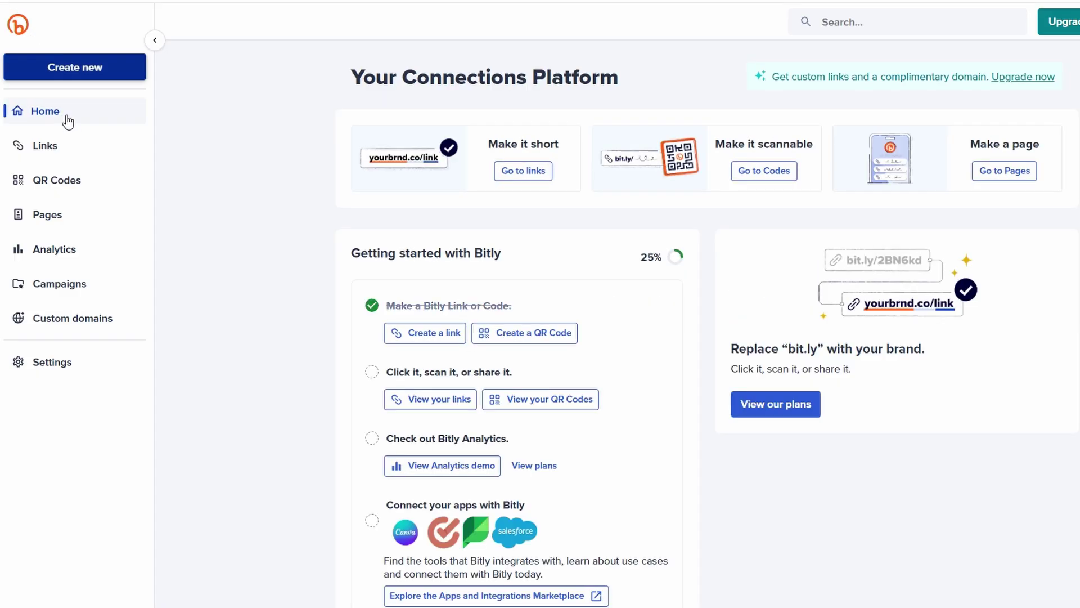
{"action": "scroll", "coordinate": [678, 311], "scroll_direction": "down", "scroll_amount": 1}
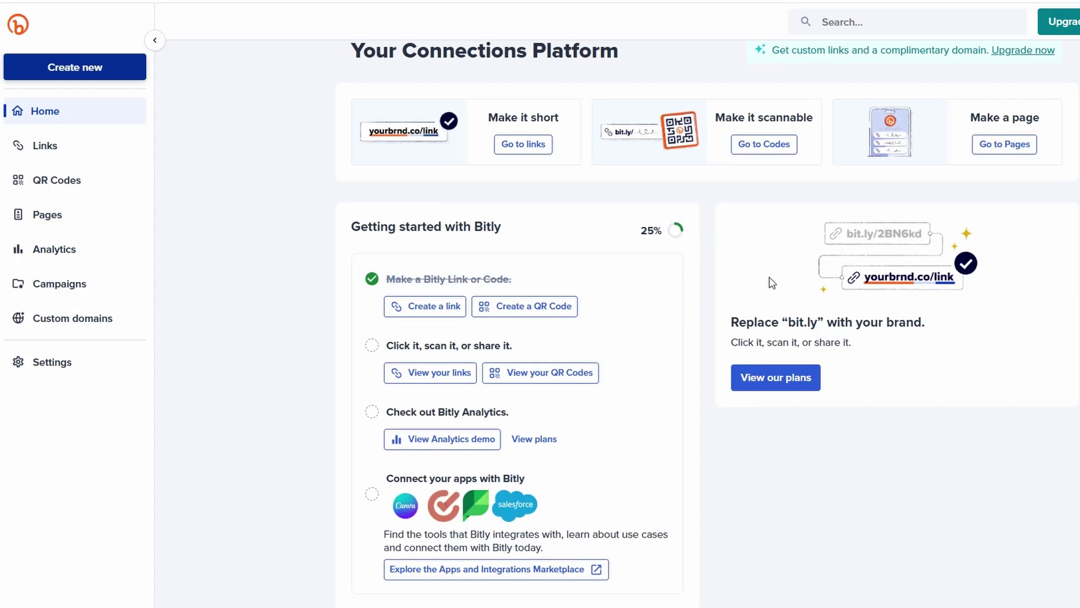